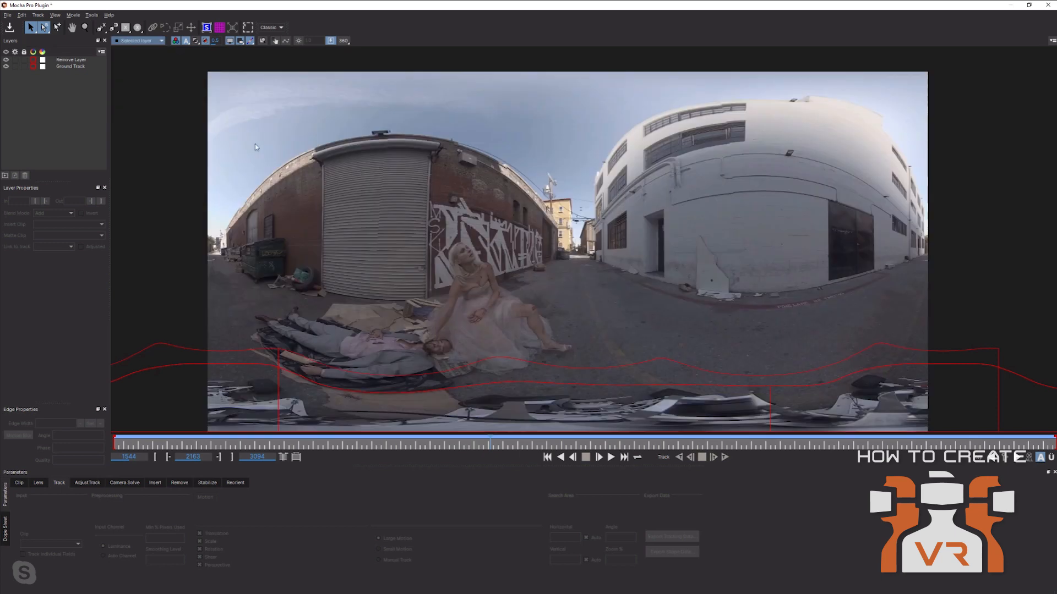
Select the tracked layer and turn on its planar surface and planar grid.
click(482, 387)
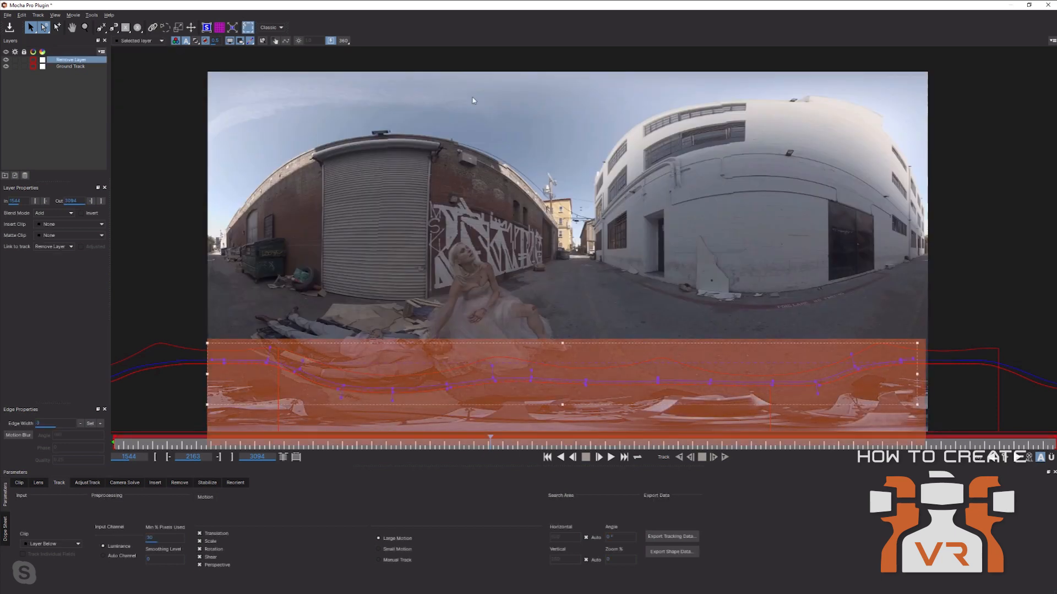
click(207, 28)
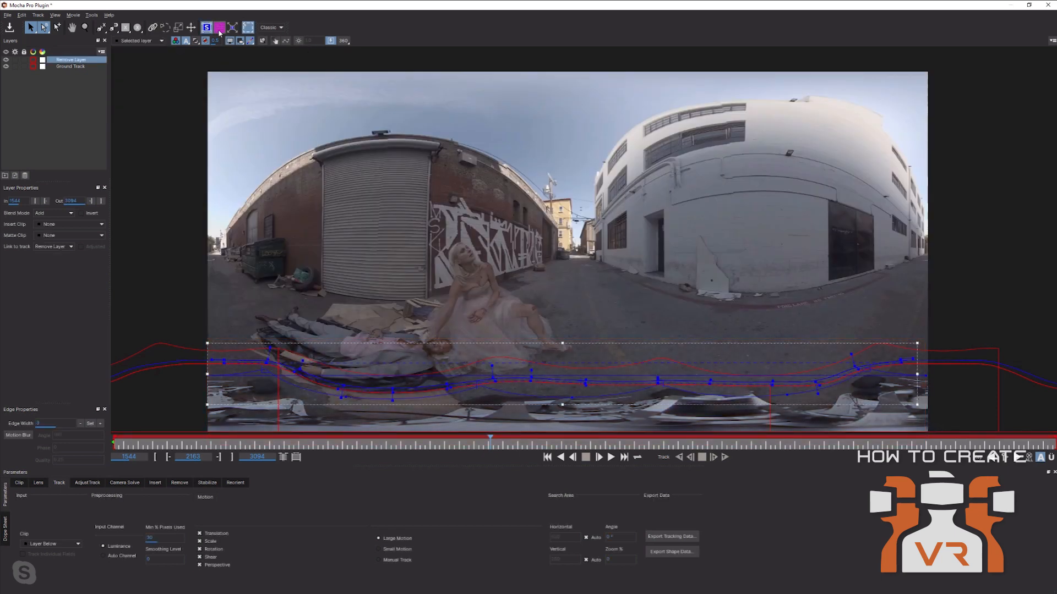
click(219, 29)
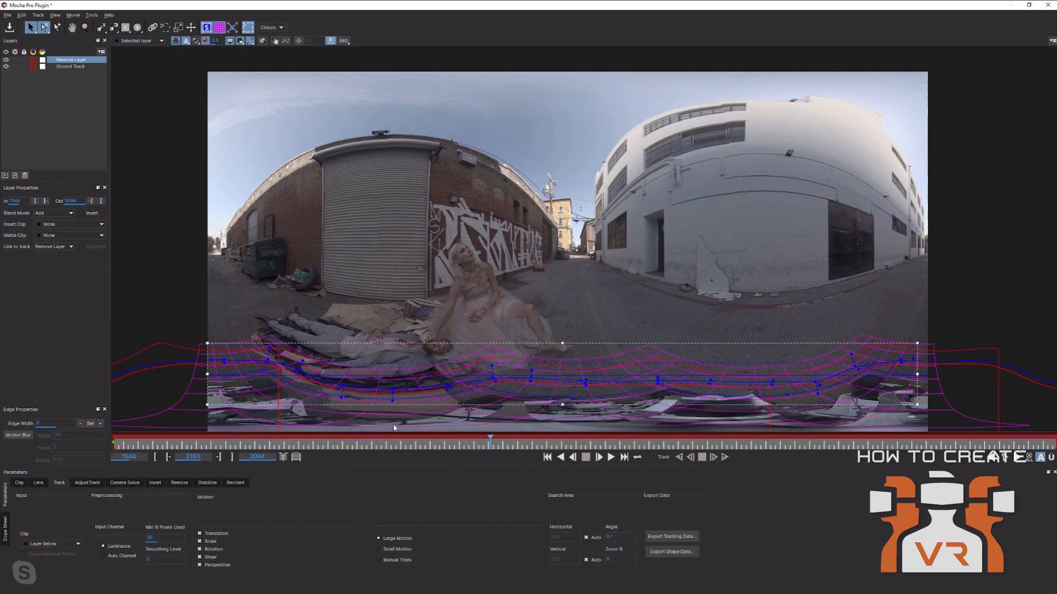
Scrub the timeline back and forth to confirm the grid sticks to the alley ground.
drag(423, 447, 154, 442)
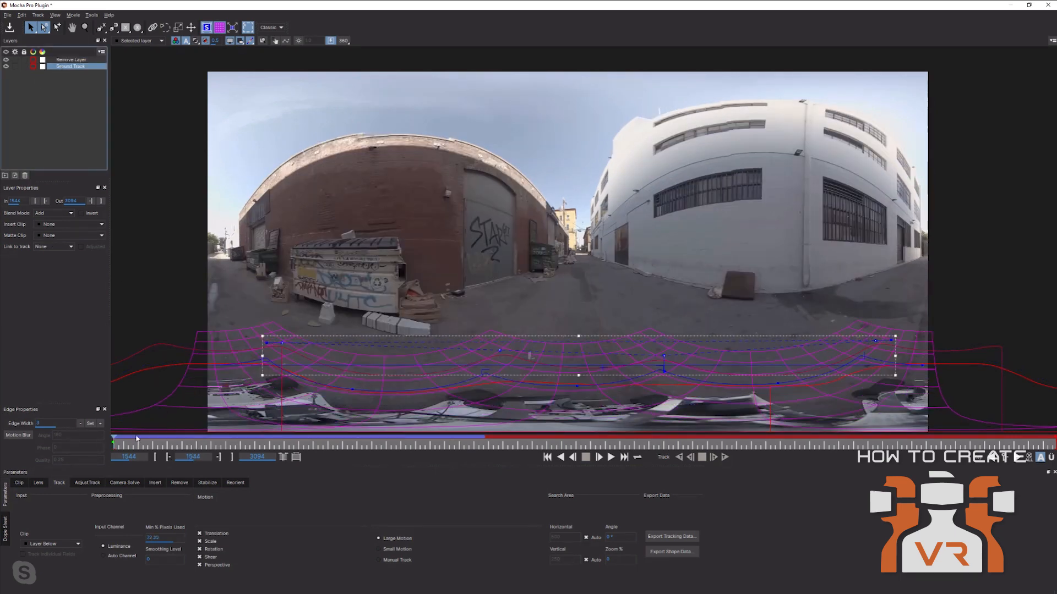
drag(115, 439, 155, 438)
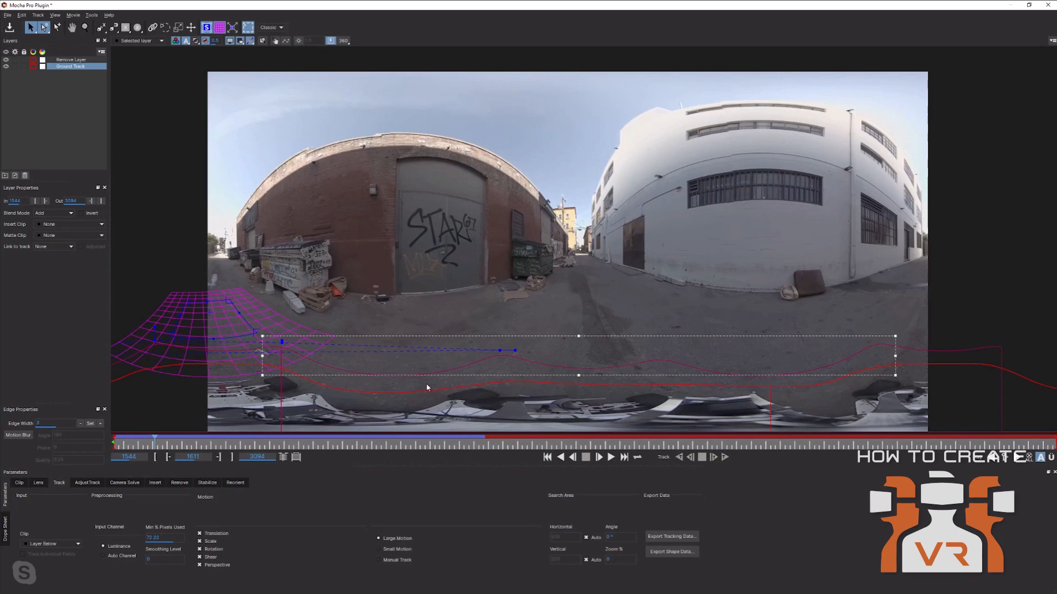
drag(154, 443, 100, 447)
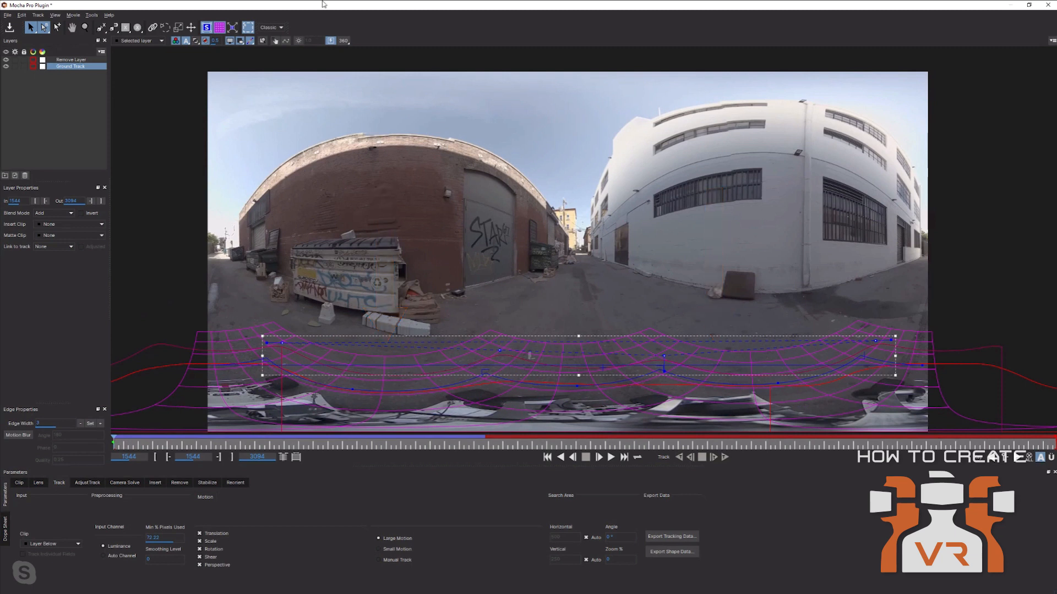
Switch the 360 view to Nadir and hide the tracking overlays.
click(344, 41)
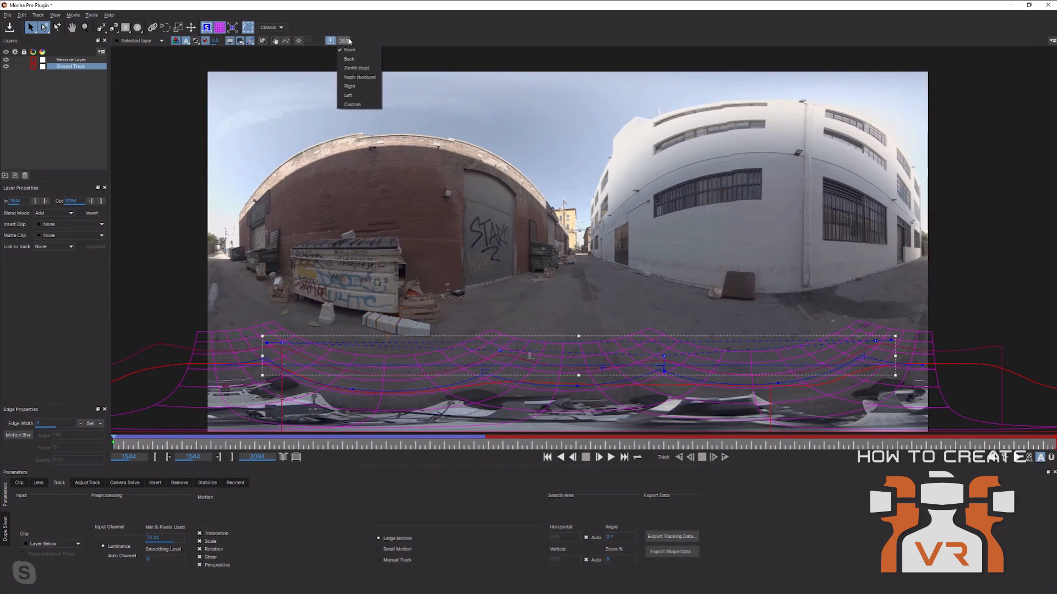
click(358, 78)
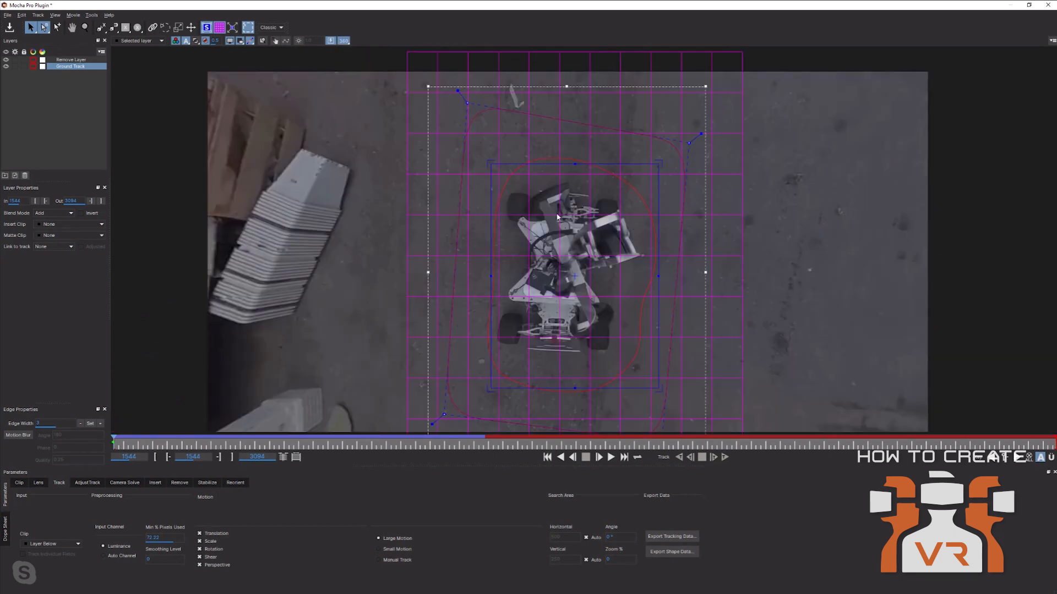
click(230, 42)
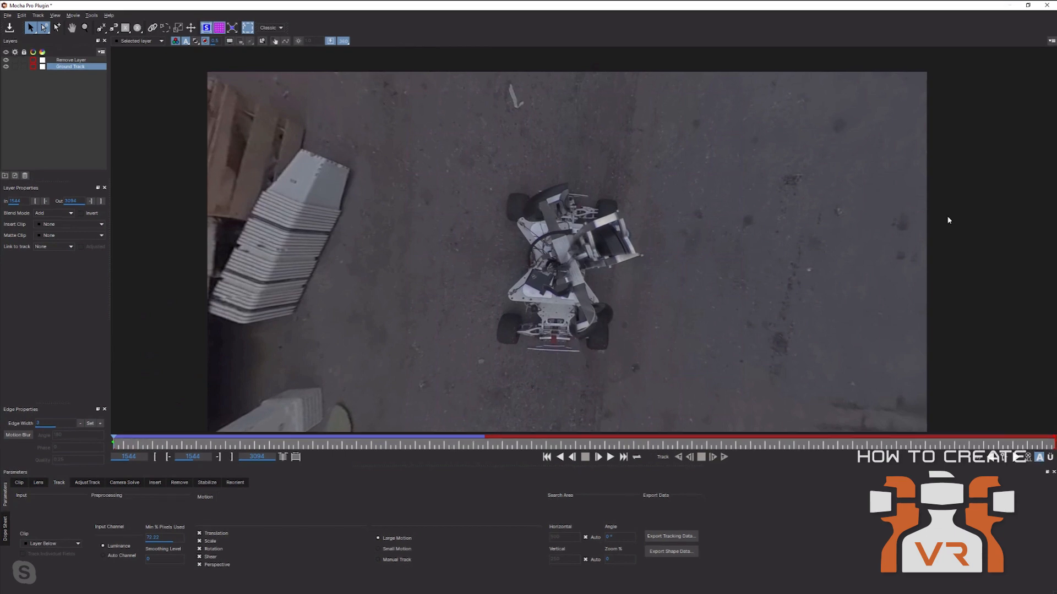
Close Mocha answering the save prompt, relaunch and close it again, then collapse Mocha VR (legacy).
click(1050, 5)
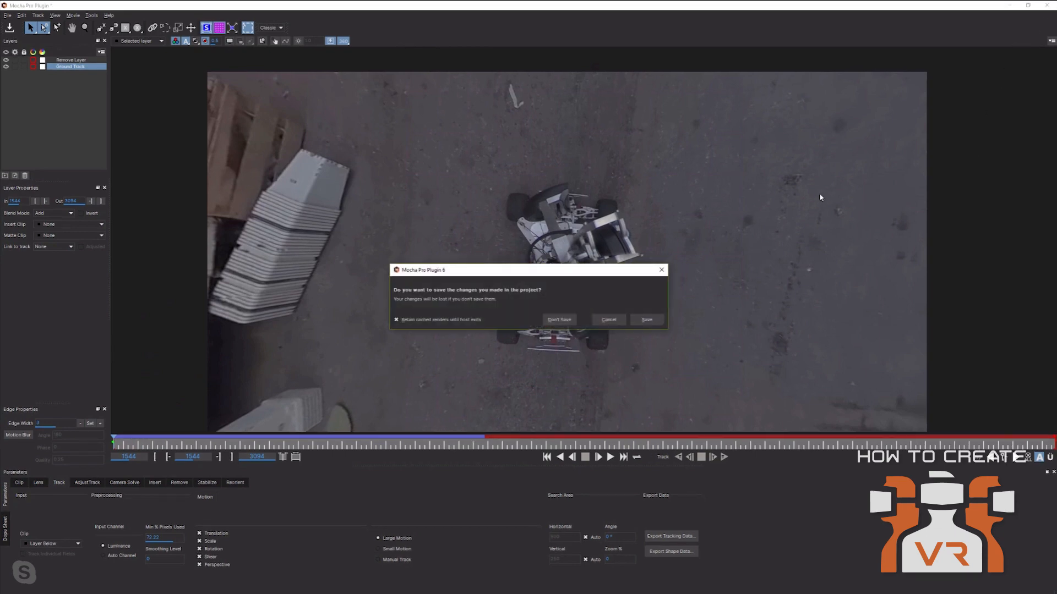
click(559, 318)
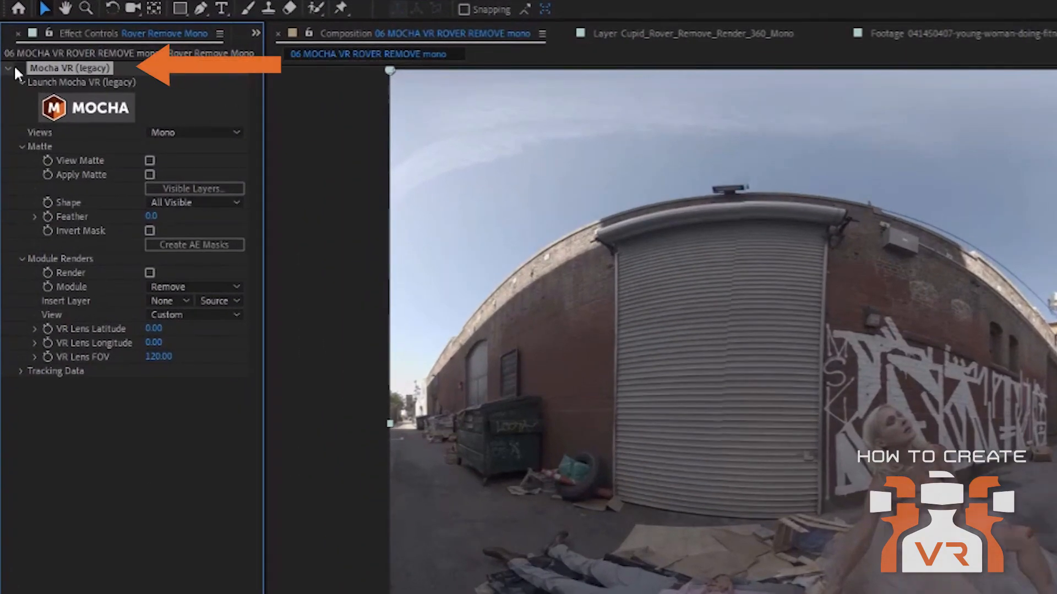
click(8, 66)
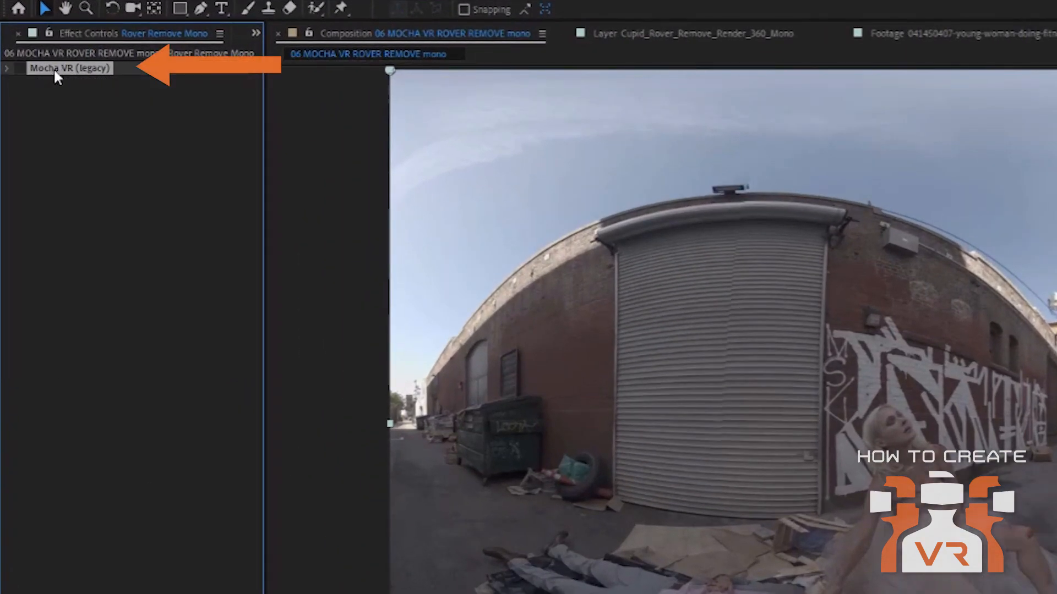
click(8, 67)
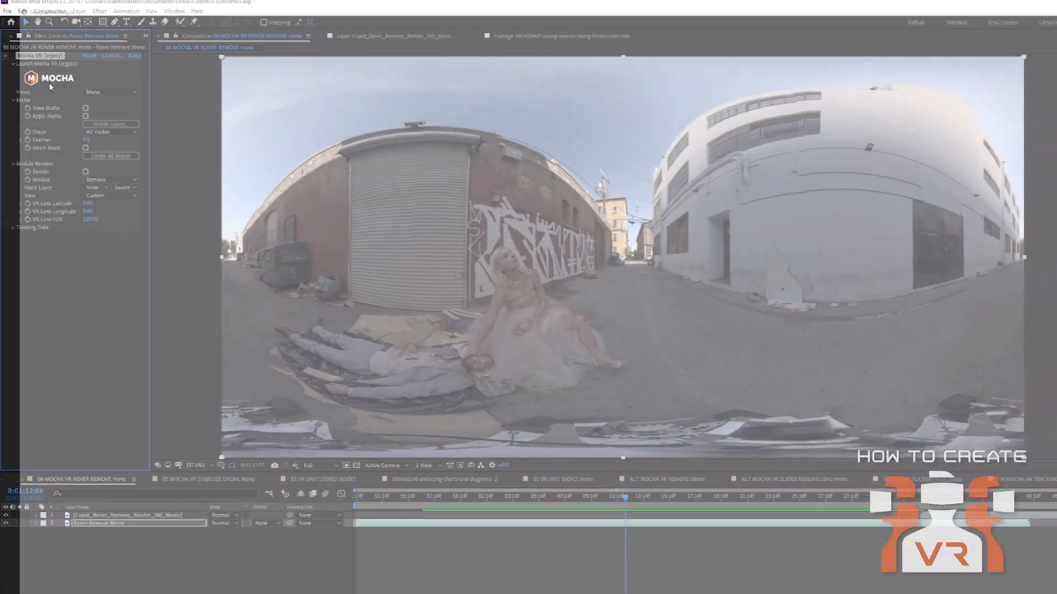
click(83, 110)
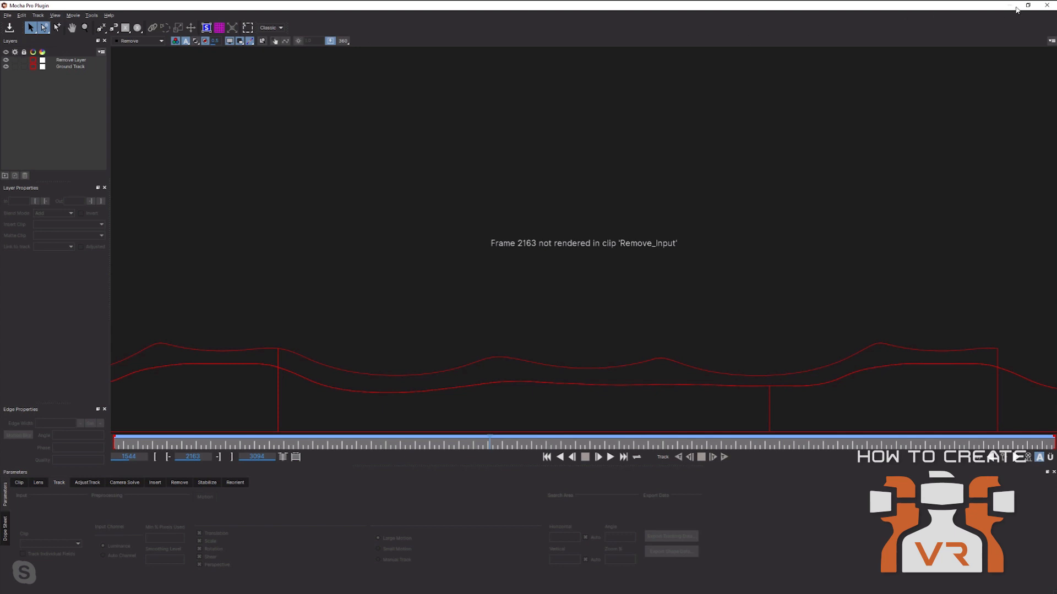
click(1047, 5)
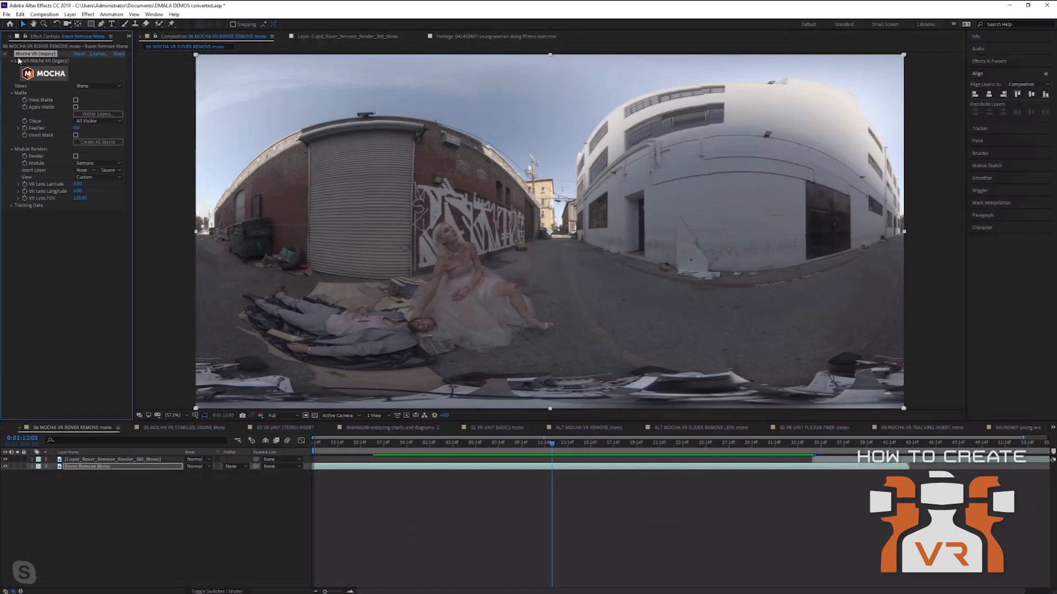
click(5, 54)
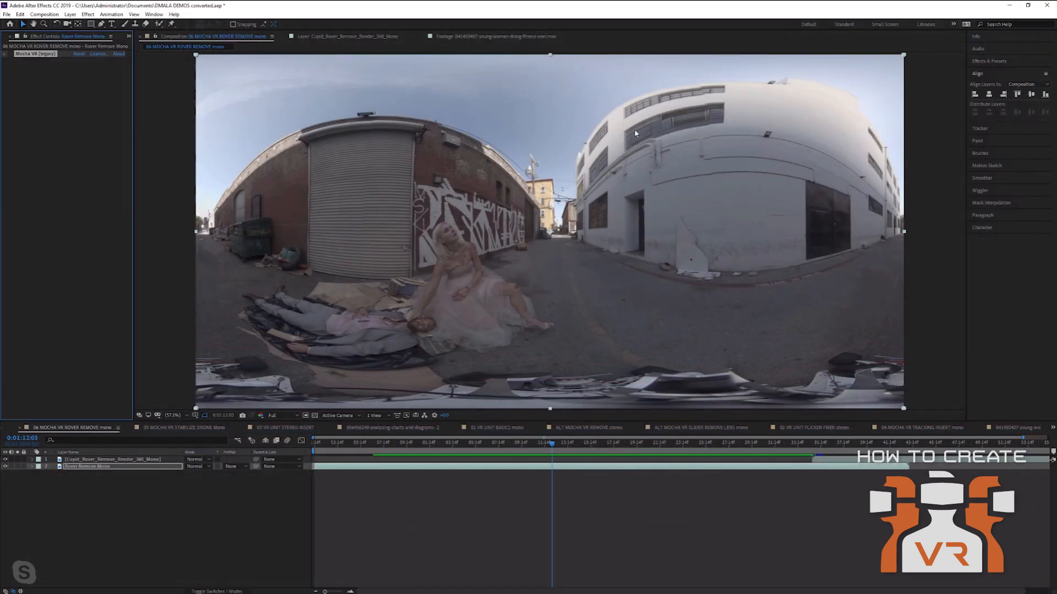
Search effects for 'mocha' and apply Mocha Pro to the Rover Remove Mono layer.
click(985, 64)
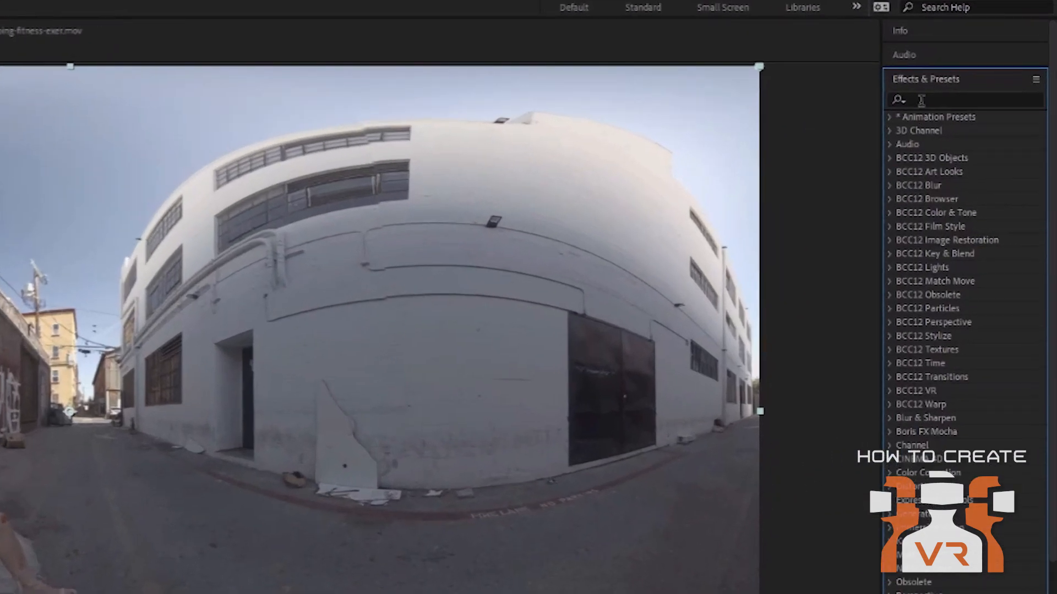
click(986, 71)
text(mocha)
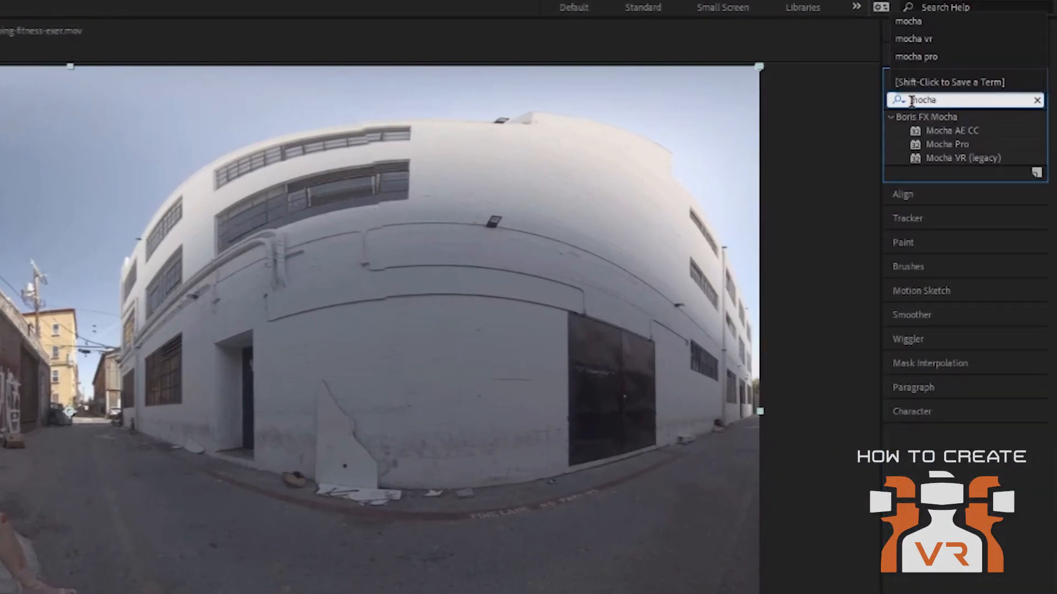
click(951, 144)
drag(938, 150, 128, 471)
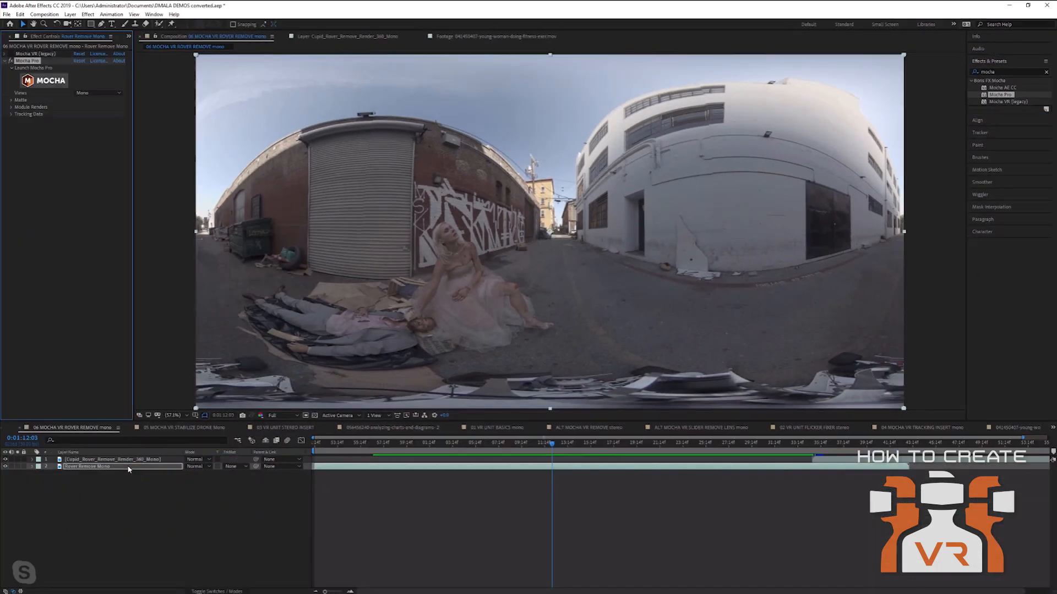
Add Mocha Pro again from the Effect menu, then delete the duplicate Mocha Pro 2.
click(88, 14)
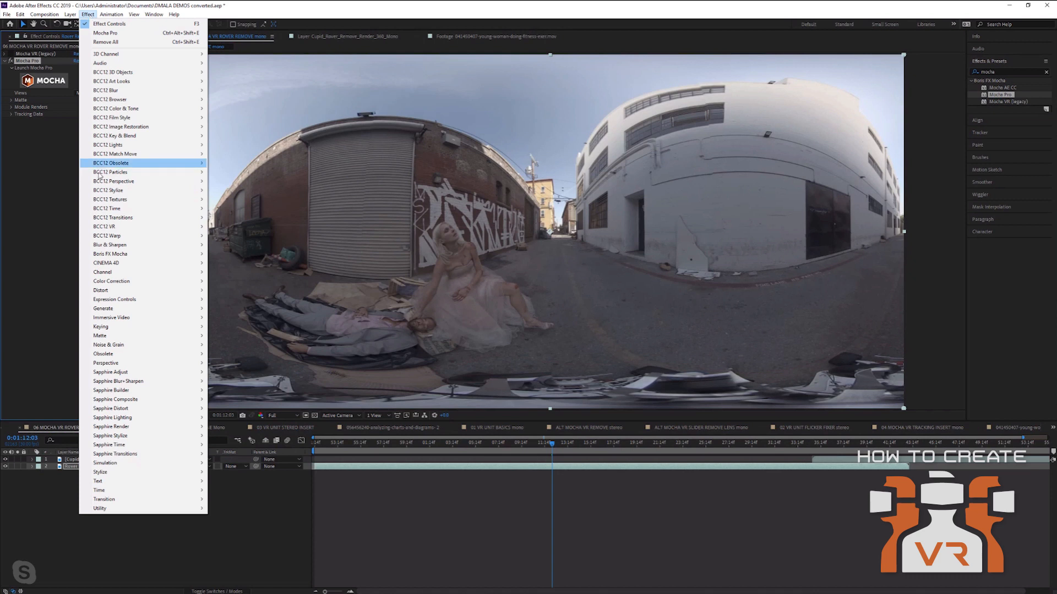
mouse_move(121, 254)
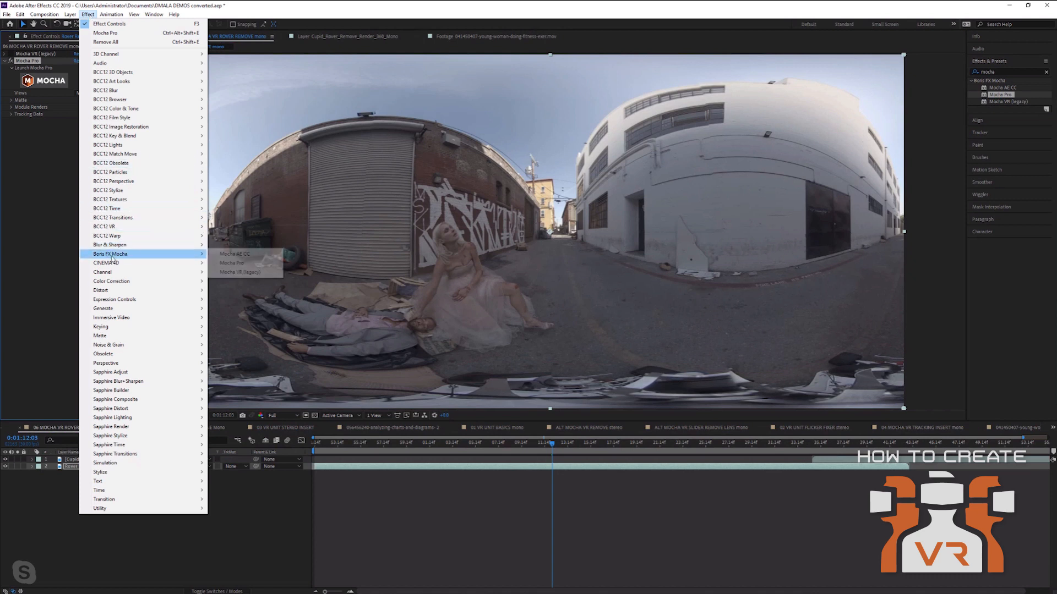
click(230, 263)
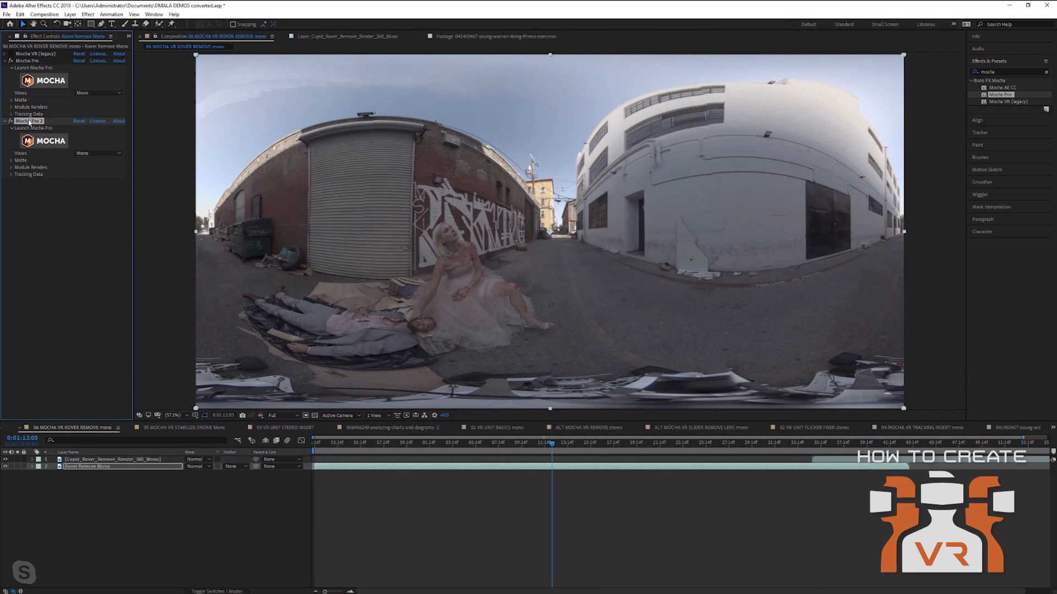
key(Delete)
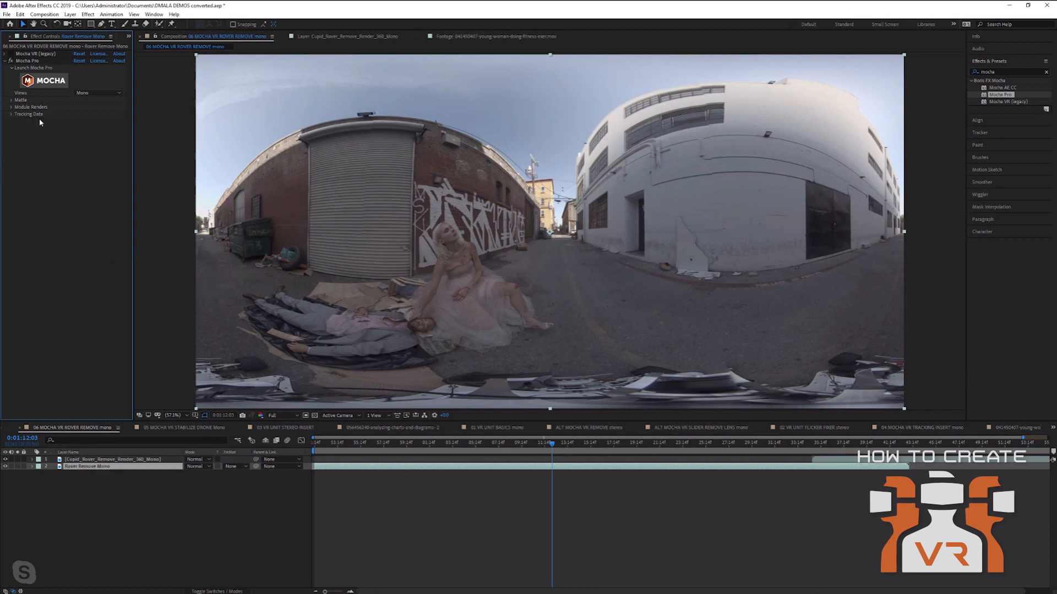
In the Mocha Pro effect, set the footage format to 360 Mono with Render off.
click(11, 114)
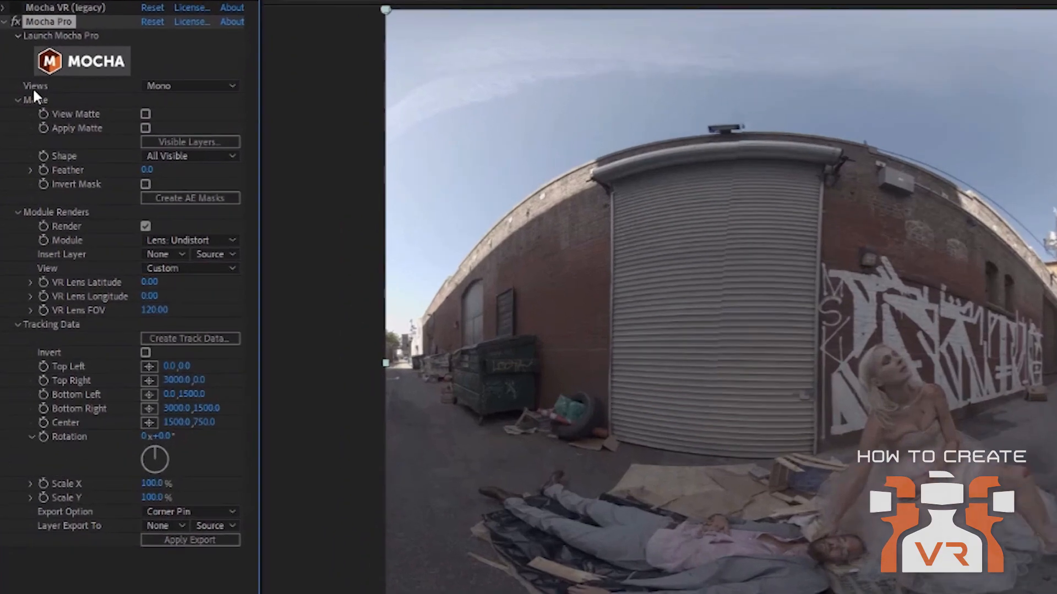
click(210, 85)
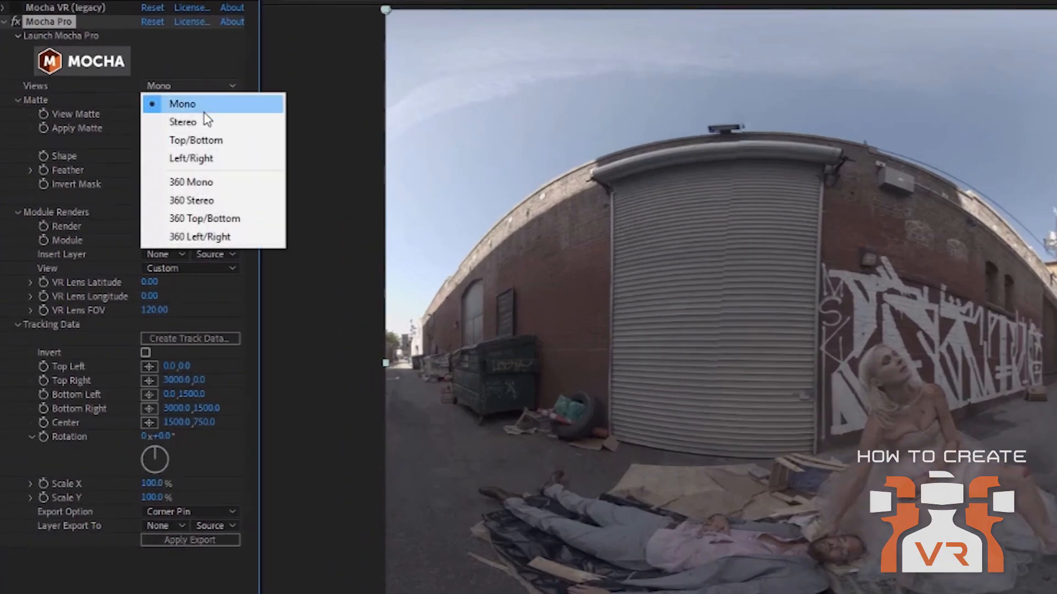
click(207, 186)
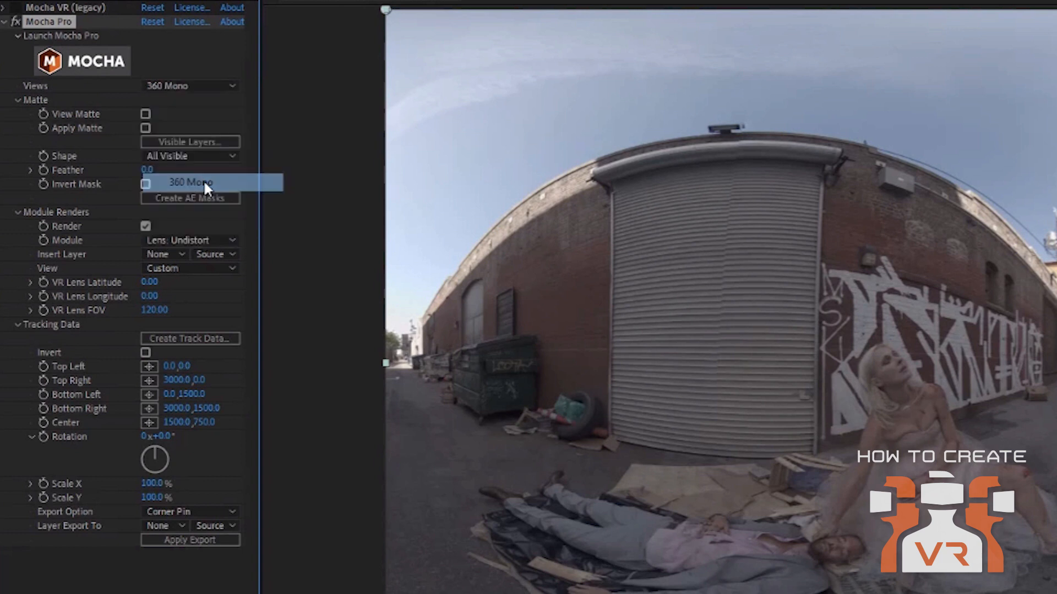
click(145, 225)
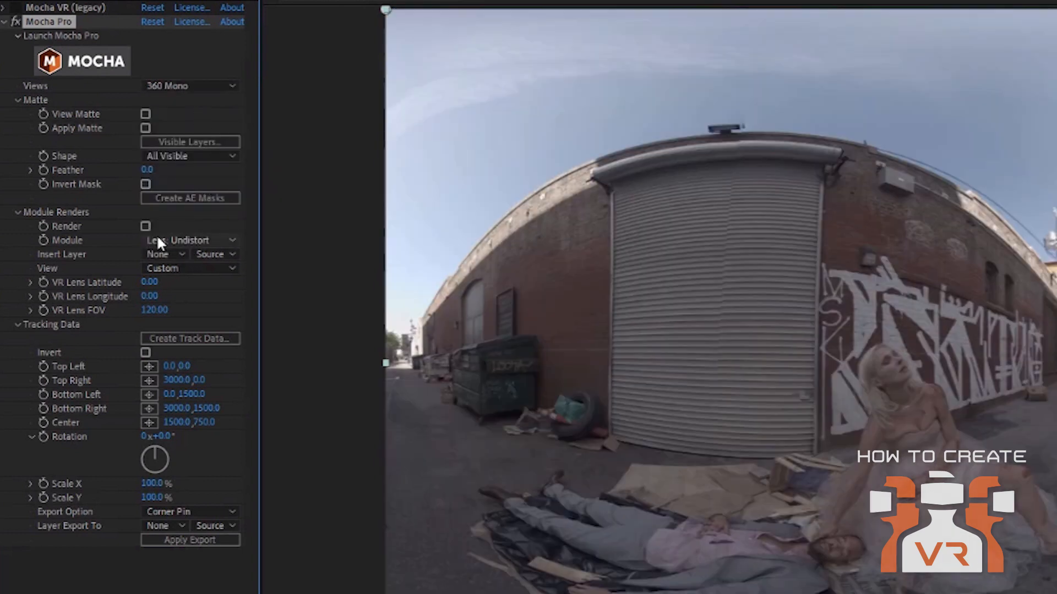
Choose the Lens: Undistort module, enable Render, and set VR Lens Latitude to 90.
click(171, 241)
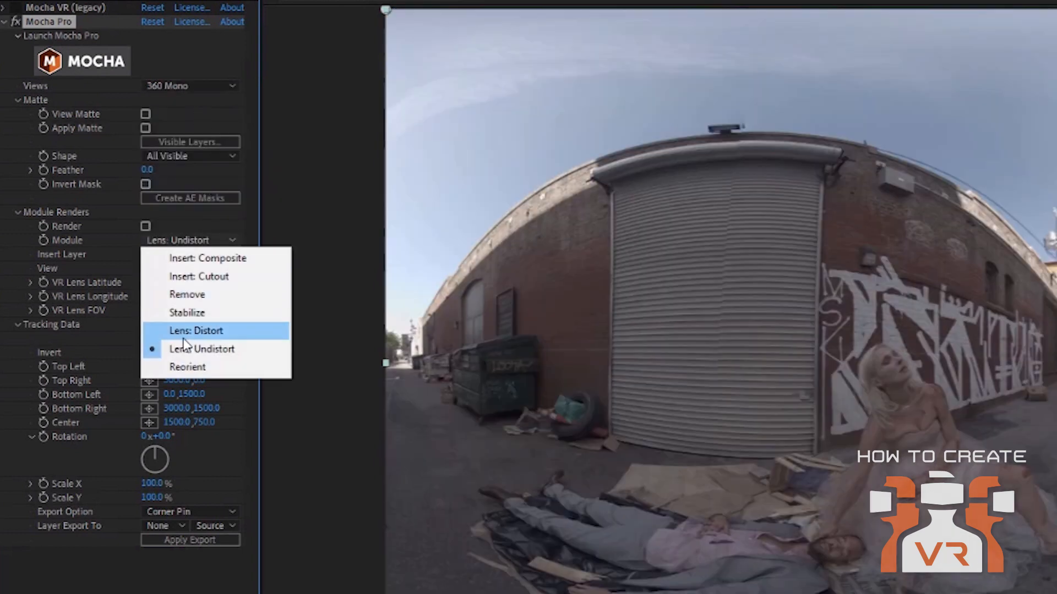
click(198, 349)
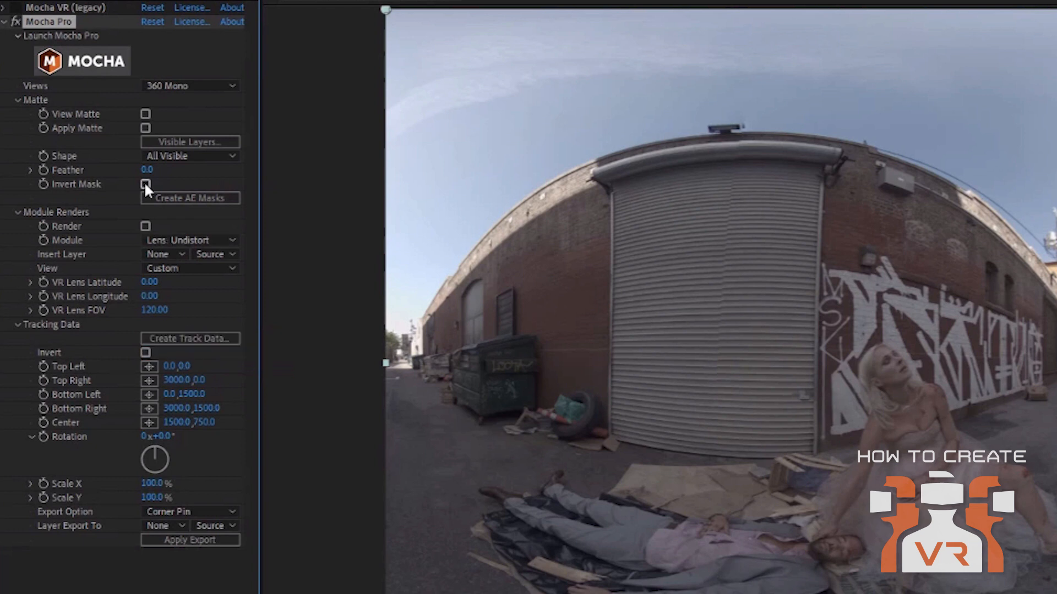
click(144, 226)
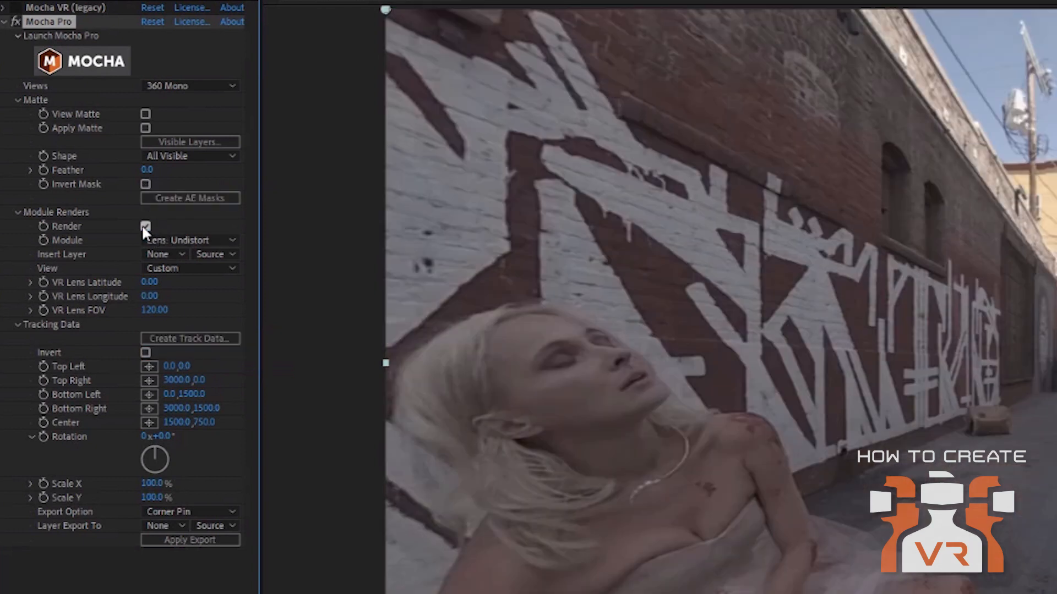
drag(150, 282, 232, 280)
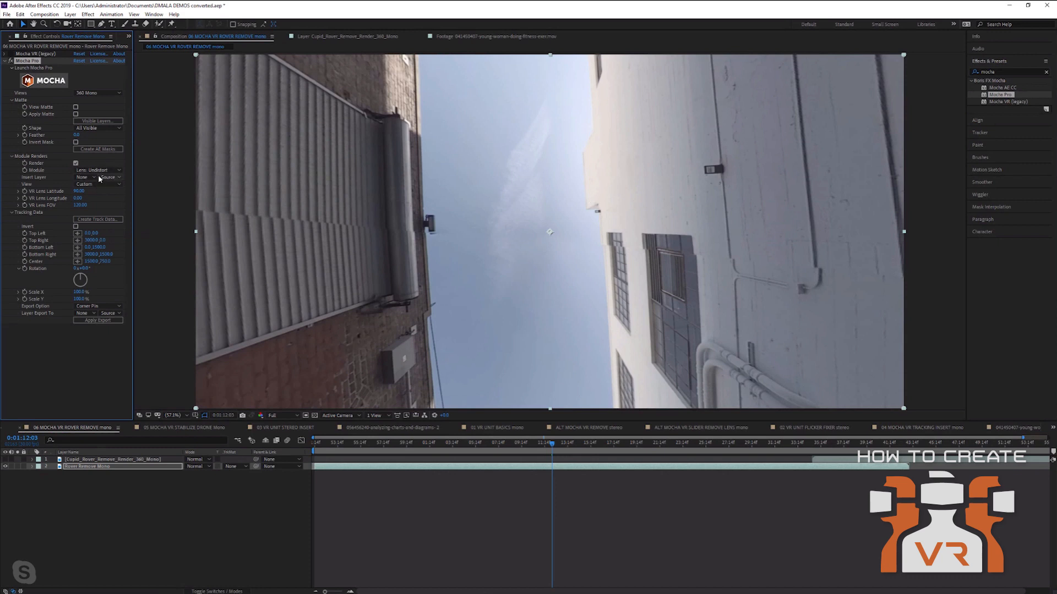
Undo the VR Lens Latitude change, returning it to 0.
key(ctrl+z)
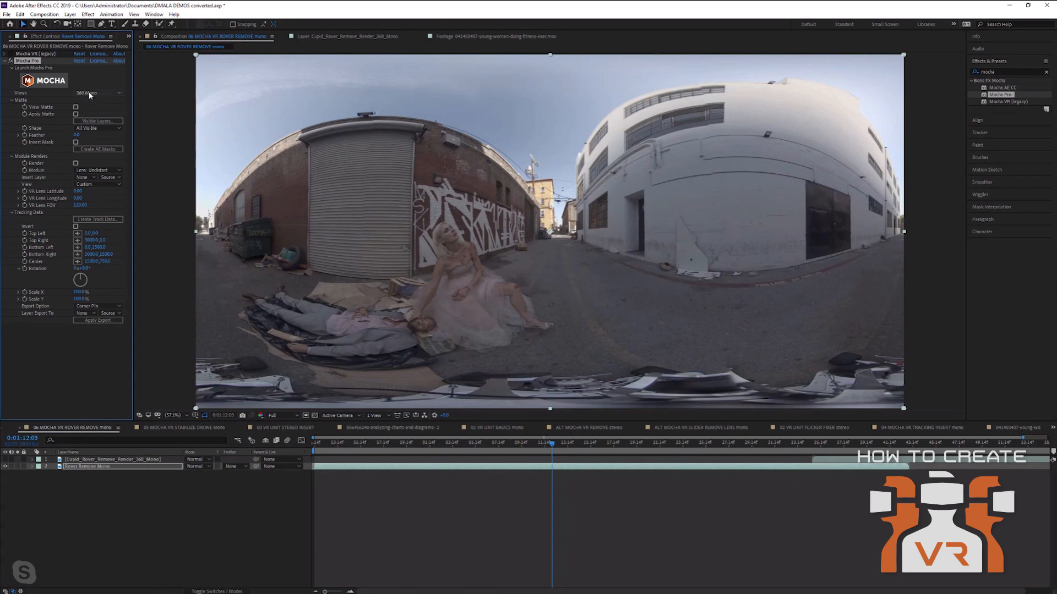
Reopen Mocha Pro, set the 360 view to Nadir, go to frame 1544 and pick X-Spline.
click(40, 80)
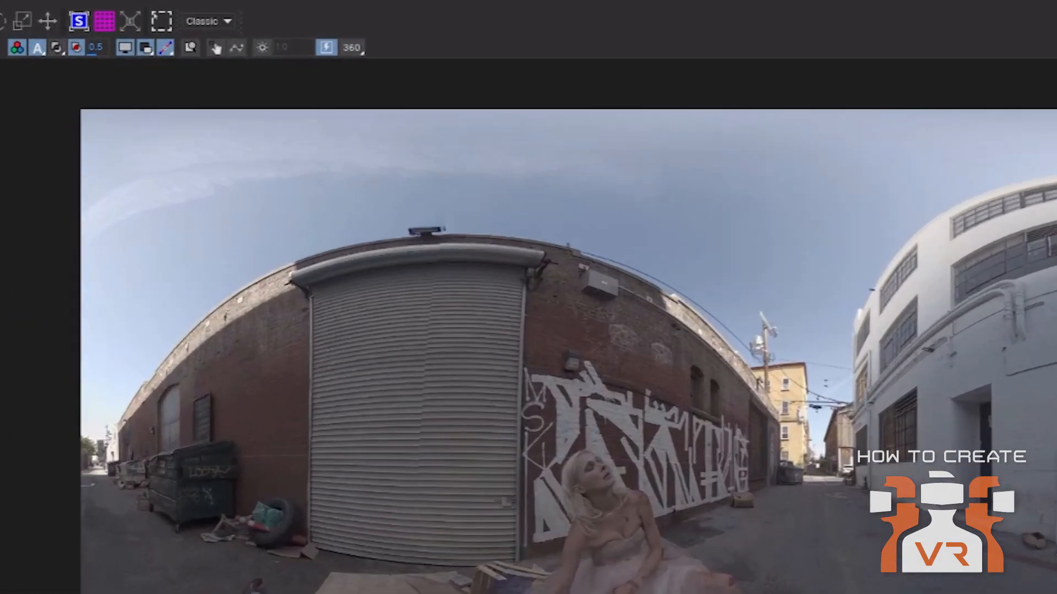
drag(318, 441, 287, 386)
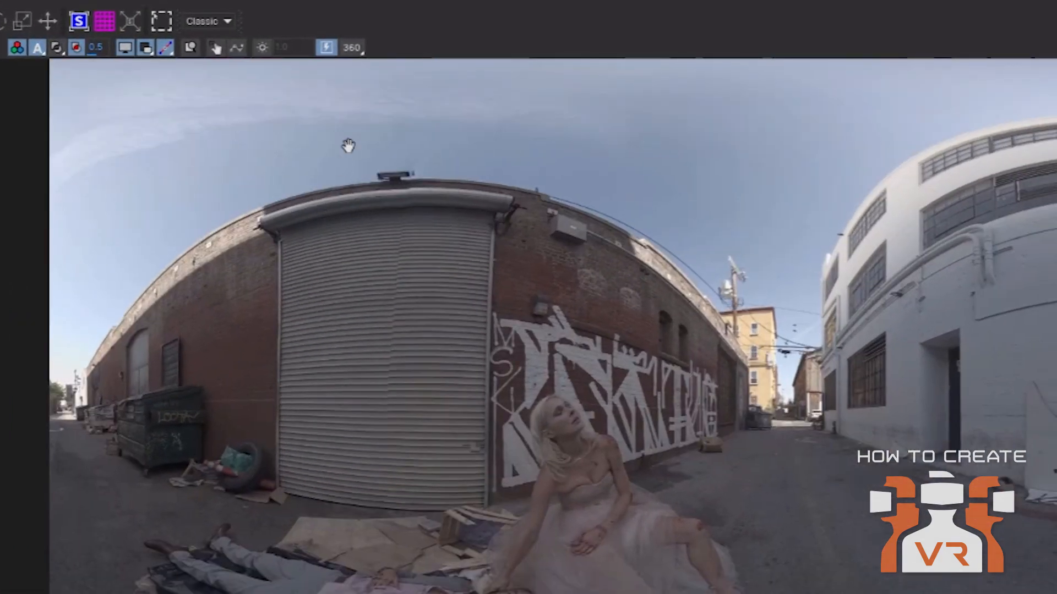
click(348, 53)
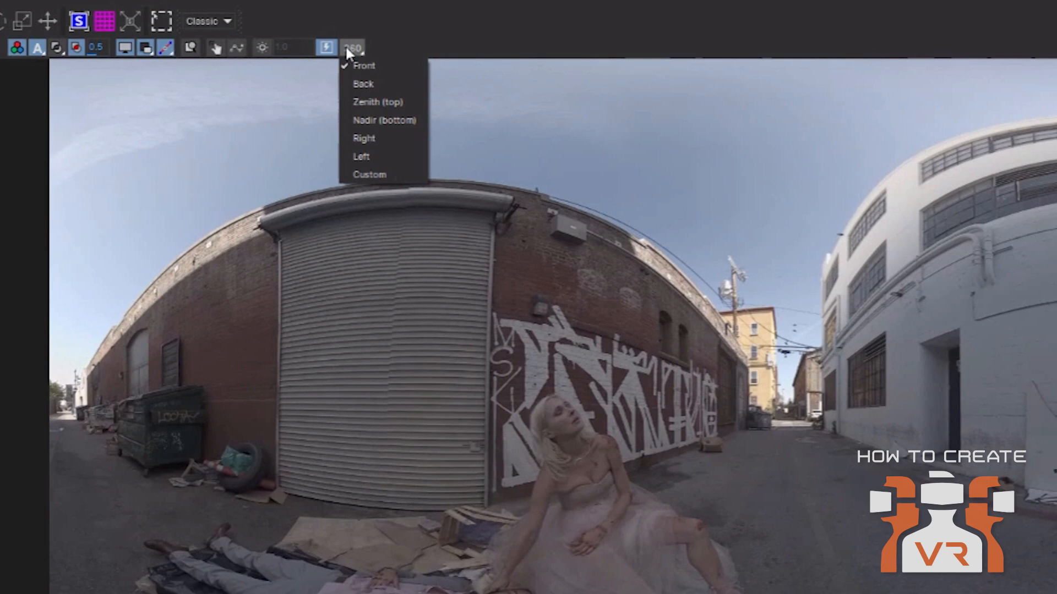
click(402, 122)
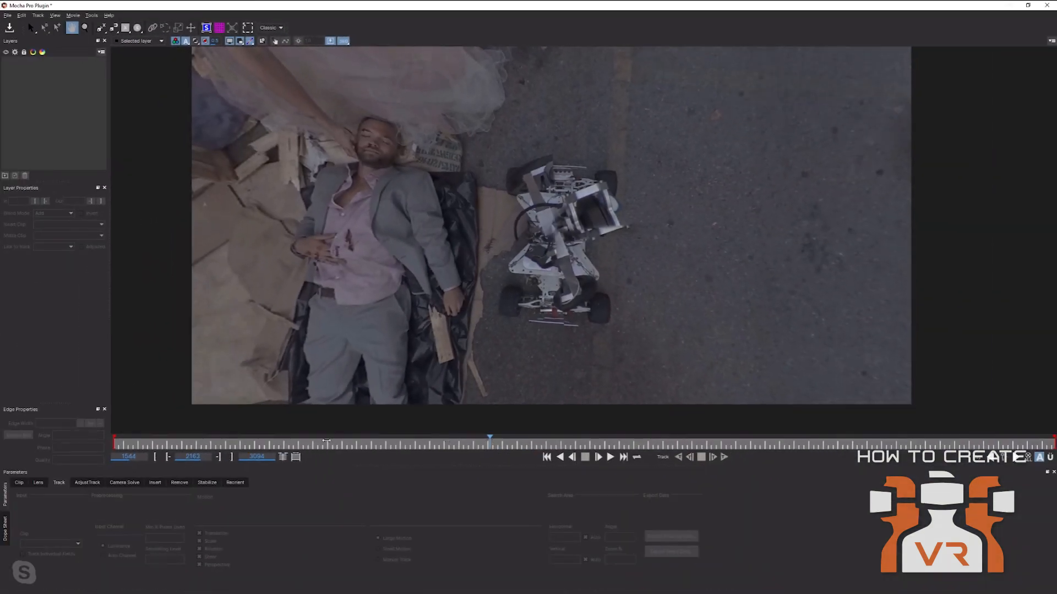
drag(327, 441, 81, 452)
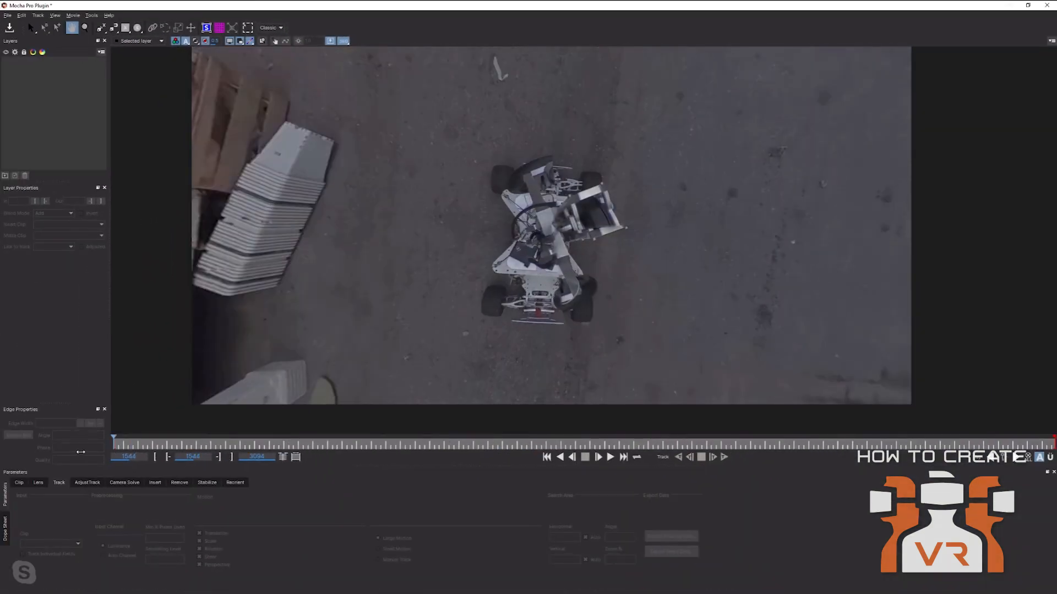
click(101, 27)
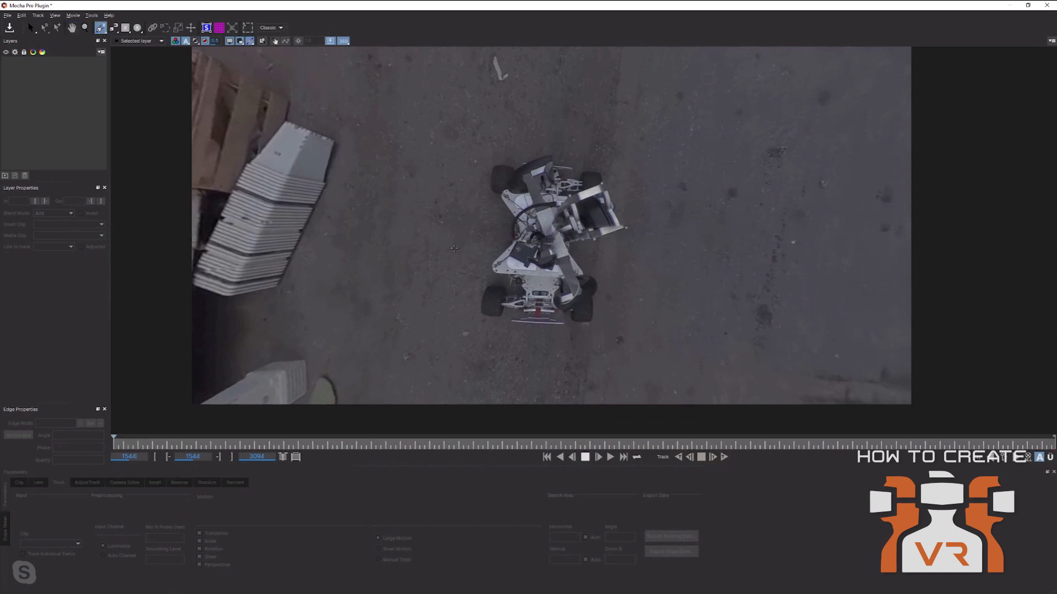
Draw a loose closed X-spline around the rover on Layer 1 and nudge its lower-left point.
click(456, 241)
click(465, 159)
click(498, 134)
click(545, 133)
click(600, 141)
click(629, 152)
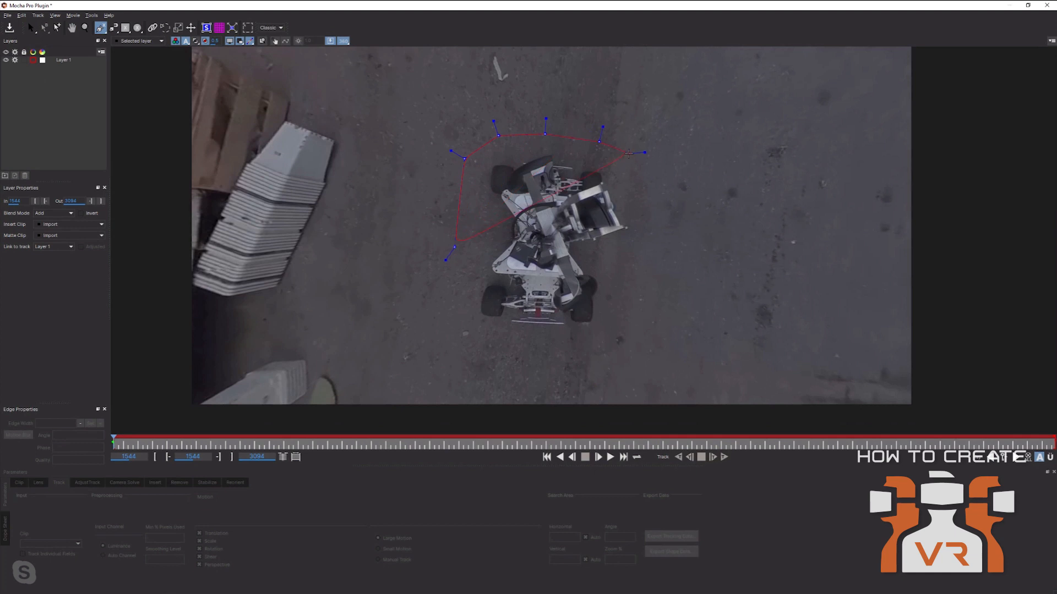
click(637, 188)
click(644, 246)
click(638, 285)
click(624, 346)
click(588, 362)
click(489, 351)
right_click(489, 351)
click(439, 317)
right_click(438, 317)
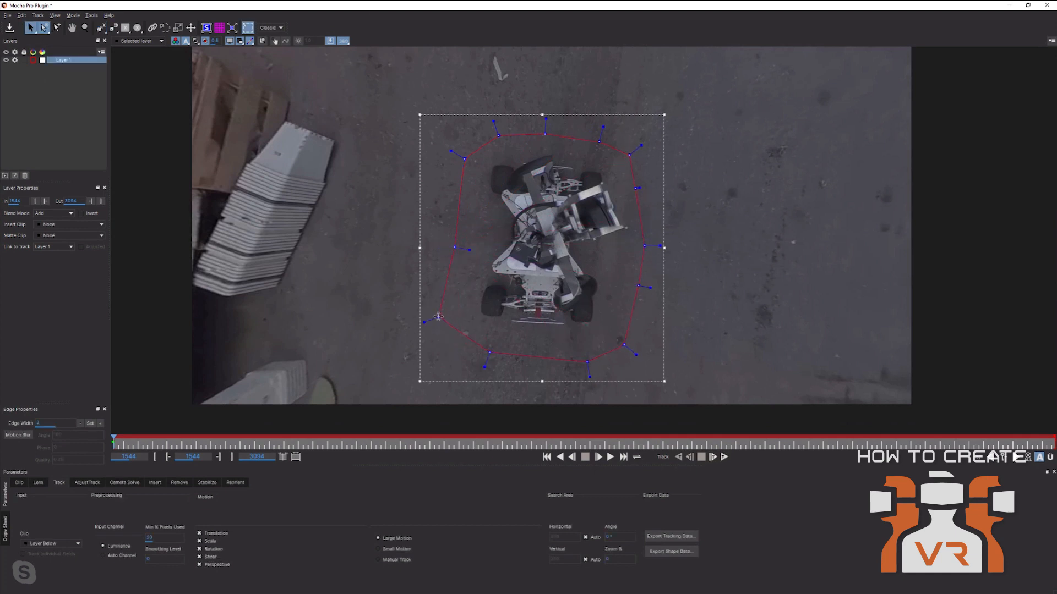
drag(439, 316, 447, 318)
Trace a tight closed X-spline around the robot's outline and wheels on Layer 2.
click(99, 32)
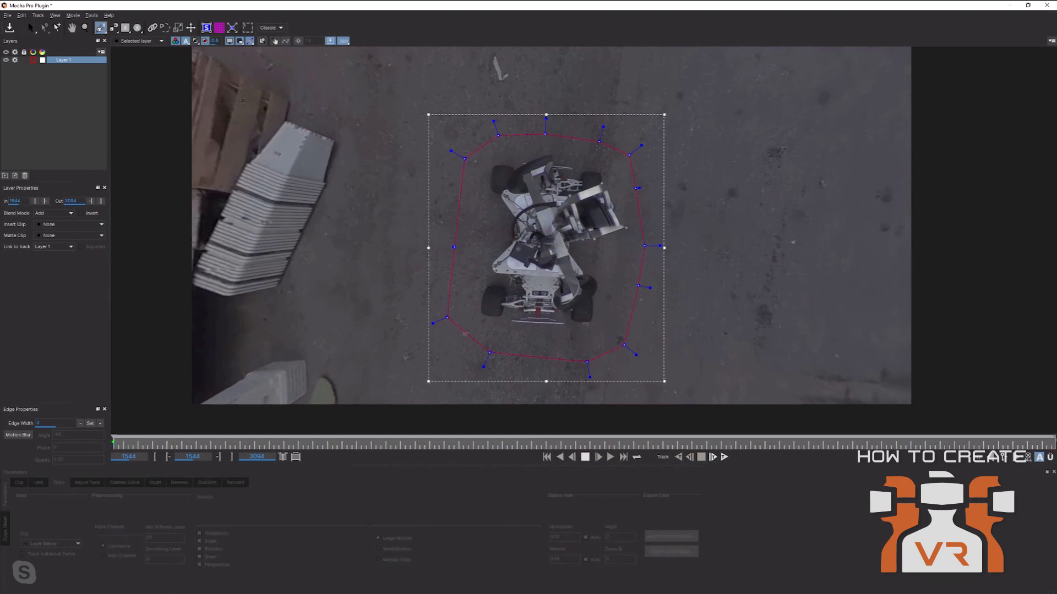
click(480, 316)
click(479, 293)
click(491, 286)
click(493, 266)
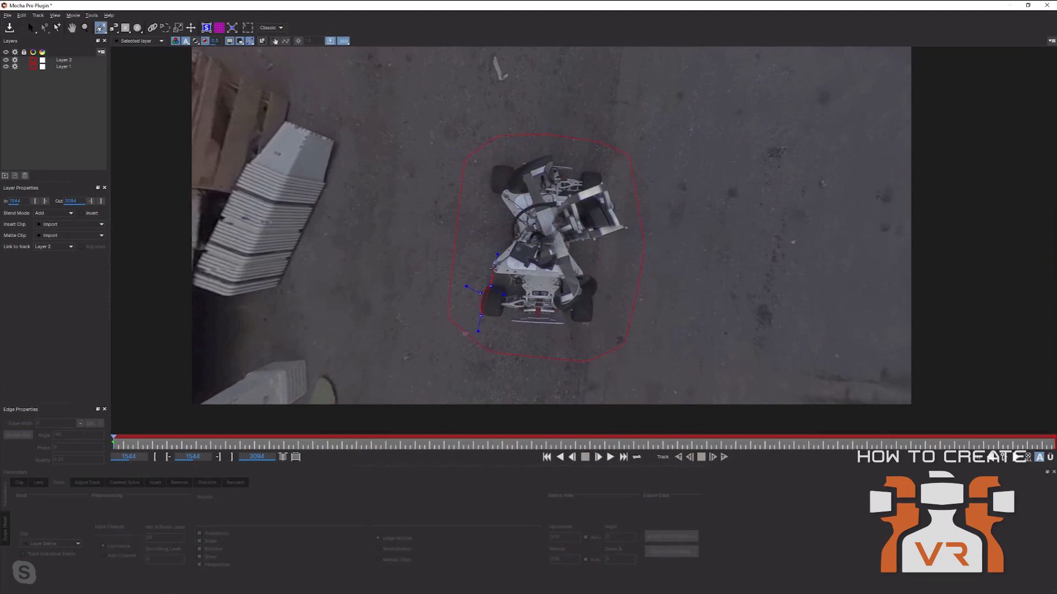
click(503, 250)
click(516, 236)
click(513, 218)
click(496, 191)
click(492, 176)
click(495, 167)
click(513, 163)
click(518, 171)
click(542, 157)
click(601, 172)
click(607, 193)
click(623, 222)
click(626, 233)
click(594, 237)
click(571, 252)
click(590, 274)
click(597, 299)
click(589, 319)
click(584, 331)
click(555, 325)
right_click(512, 254)
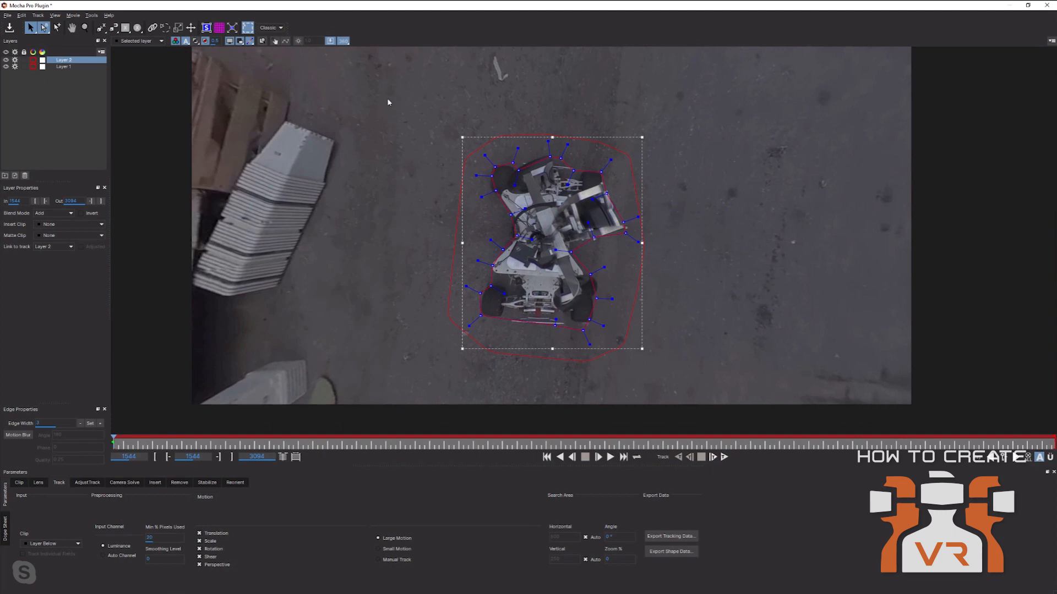
Delete Layer 2, the tight robot outline.
key(Delete)
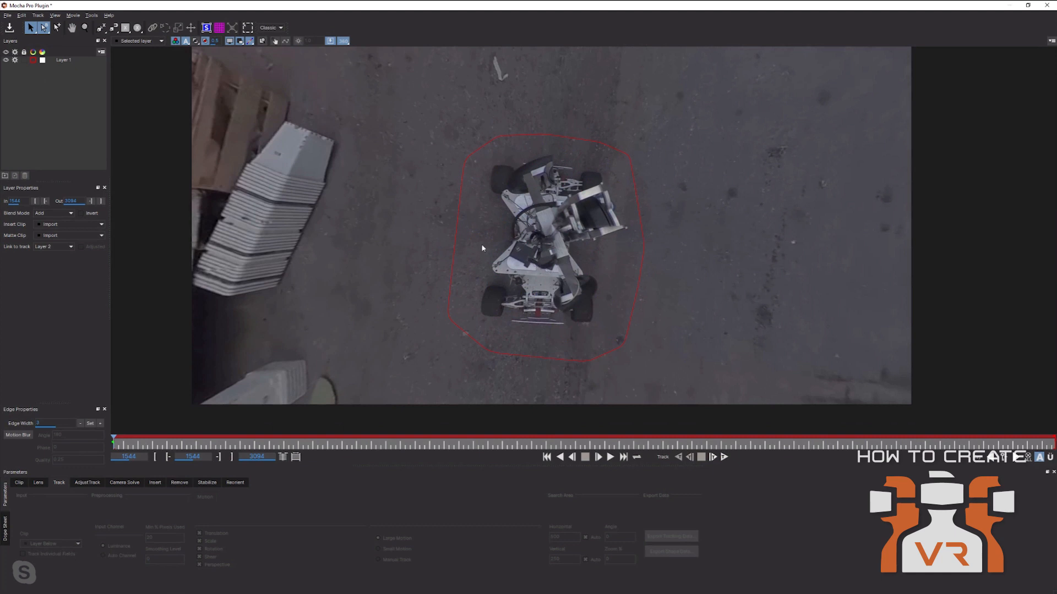
Rename Layer 1 to 'rover' in the Layers panel and reselect it.
double_click(79, 61)
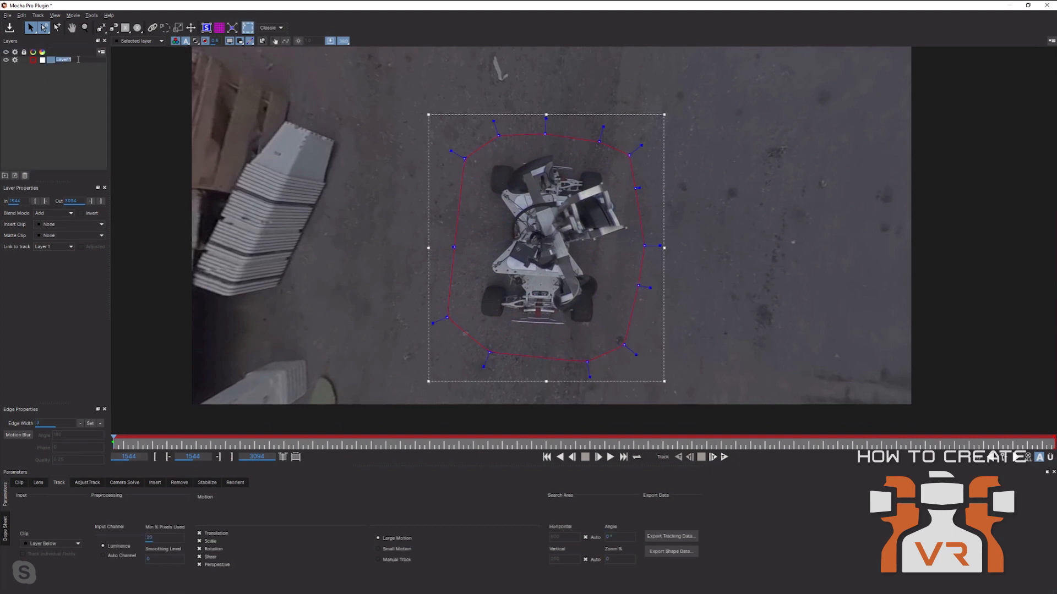
text(roved)
click(67, 70)
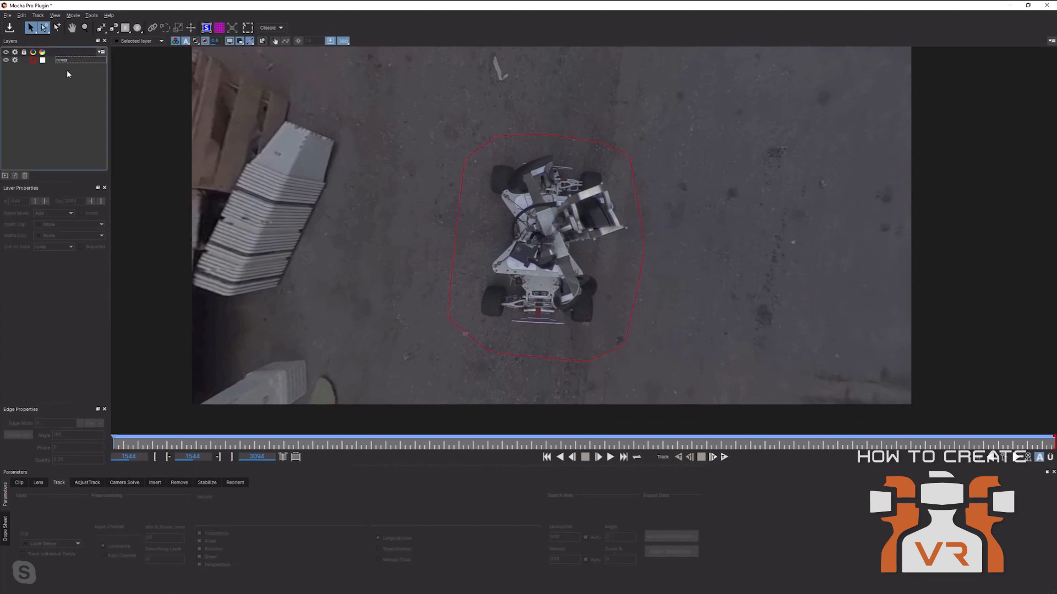
click(68, 59)
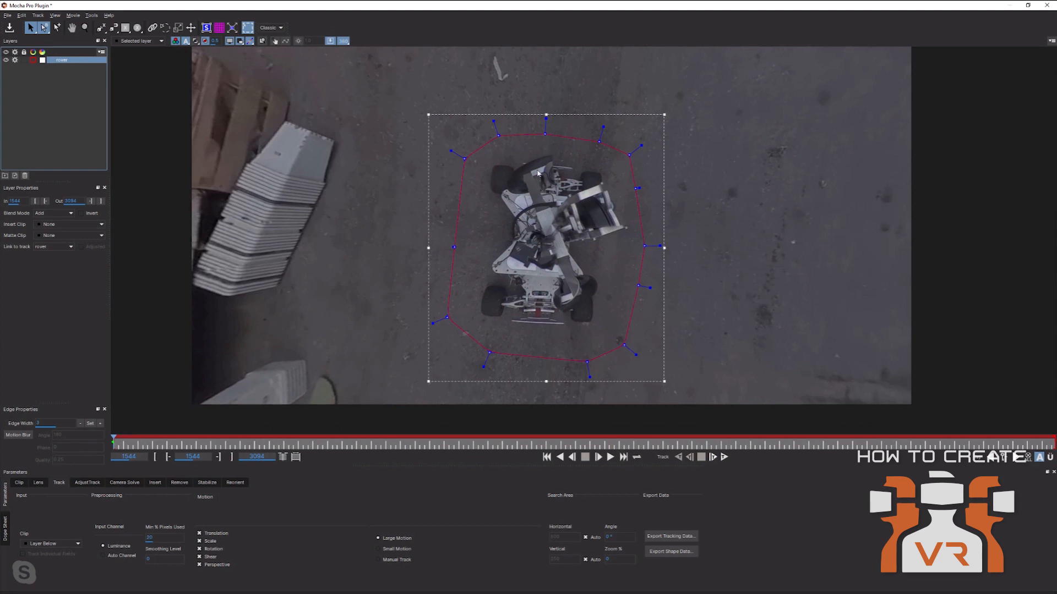
Draw a large closed X-Spline shape around the rover, reaching toward the frame edges.
click(101, 28)
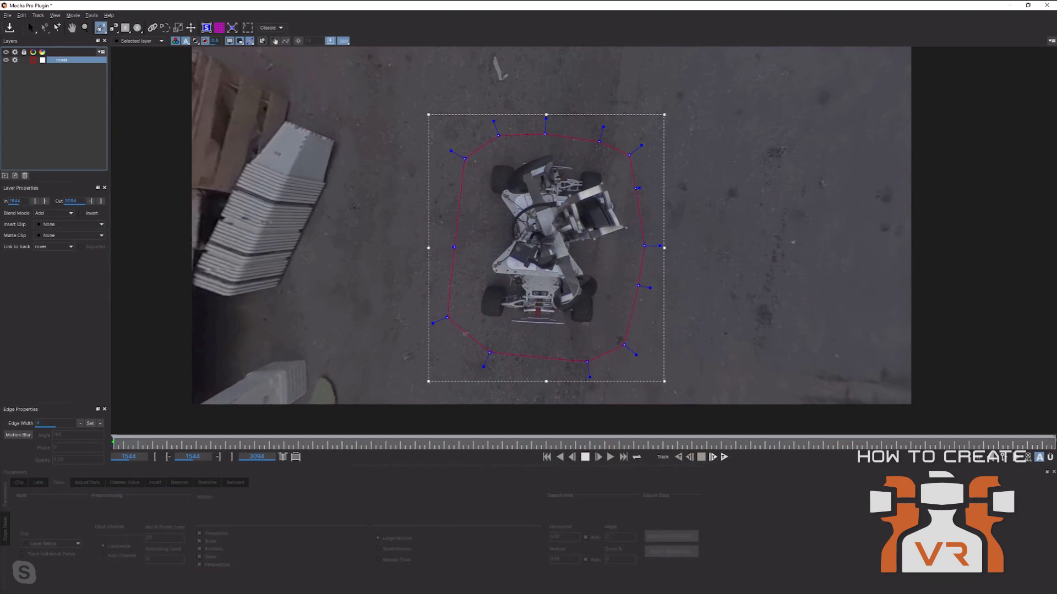
click(372, 388)
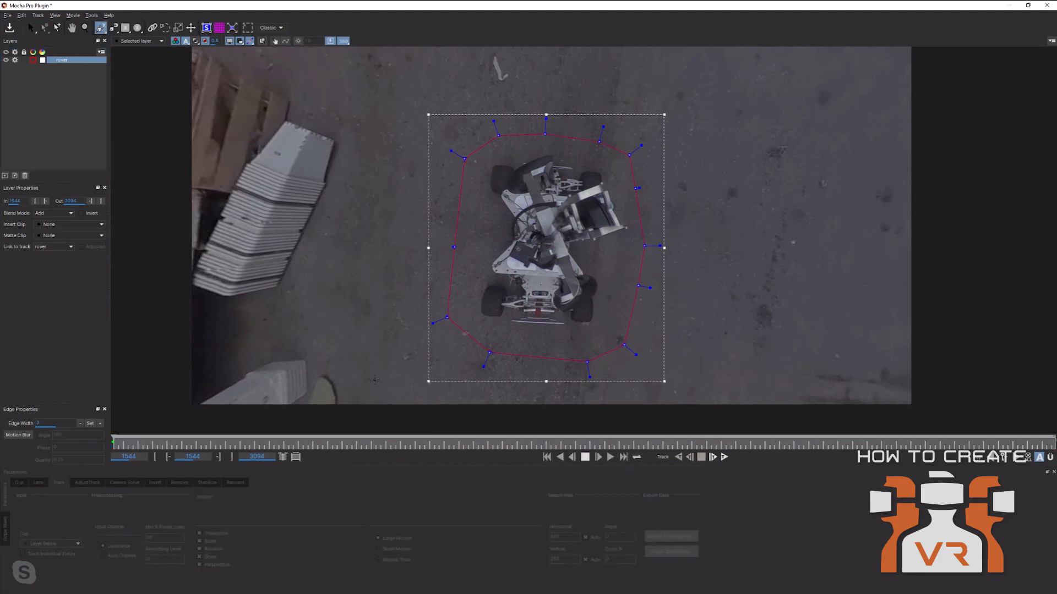
click(441, 135)
click(455, 108)
click(511, 82)
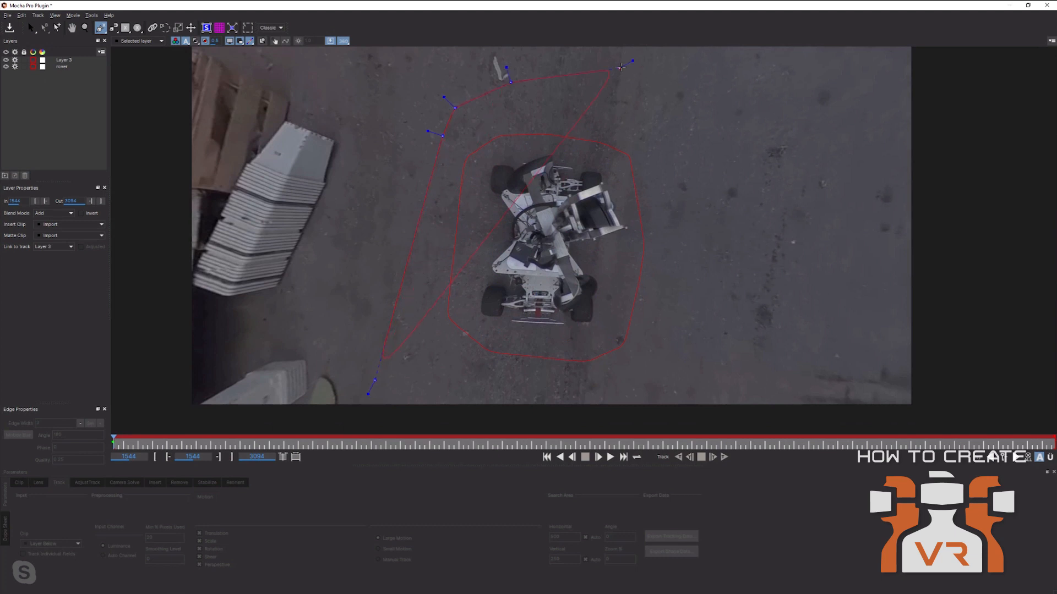
click(634, 68)
click(671, 88)
click(689, 165)
click(688, 265)
click(662, 357)
click(649, 391)
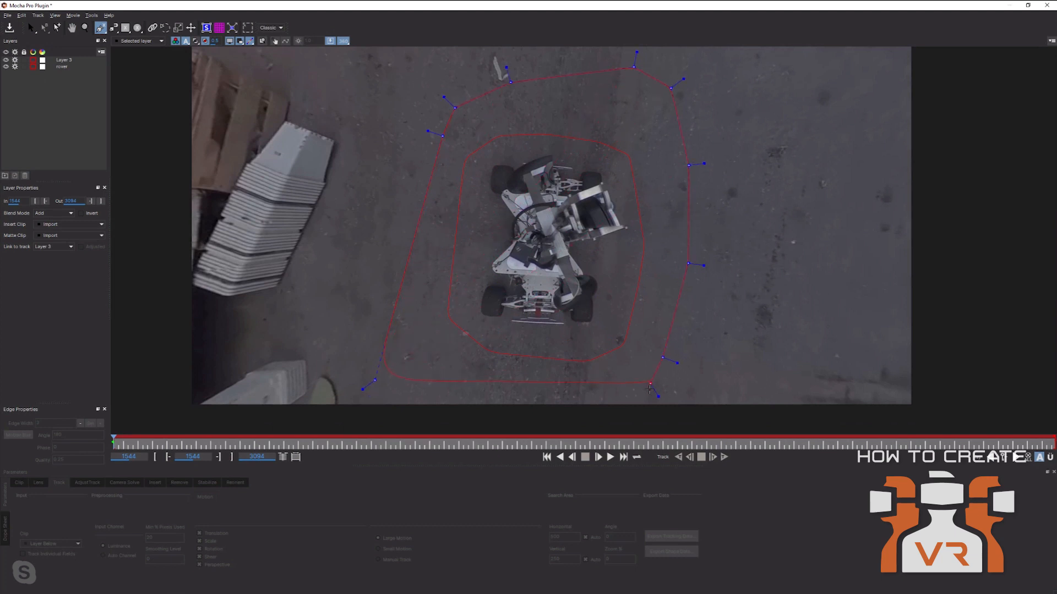
click(631, 409)
click(553, 409)
click(481, 410)
click(374, 381)
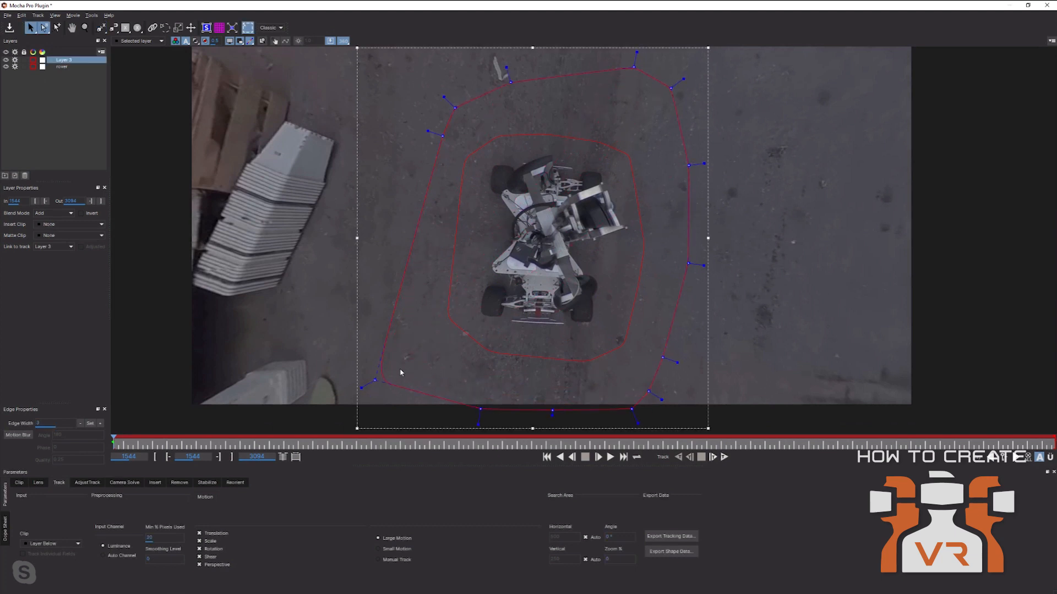
Pull the outer shape's bottom edge lower and its upper points further outward.
click(382, 381)
click(377, 382)
click(372, 380)
click(384, 380)
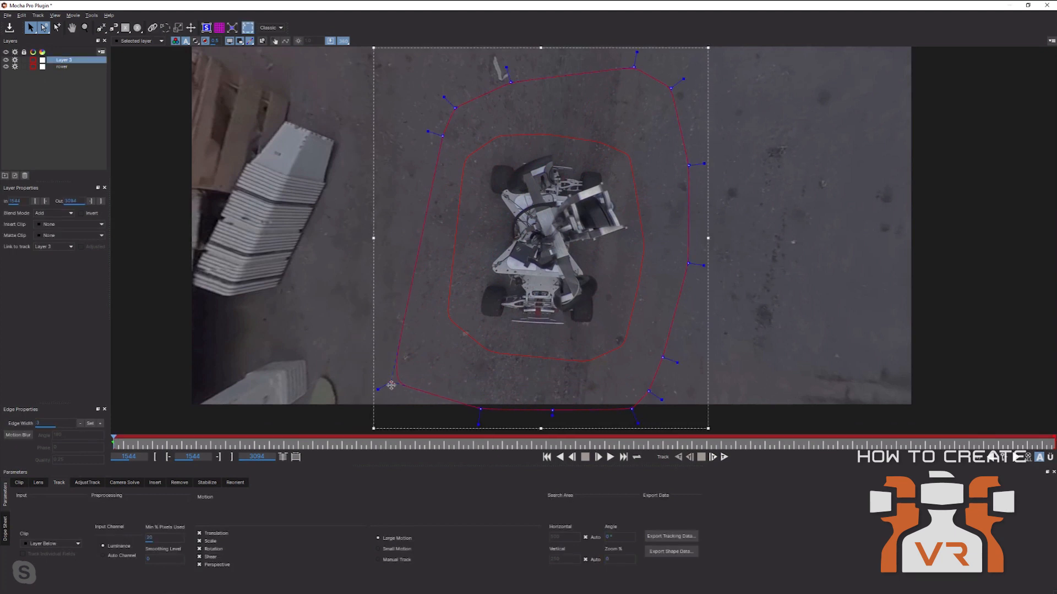
drag(551, 411, 557, 418)
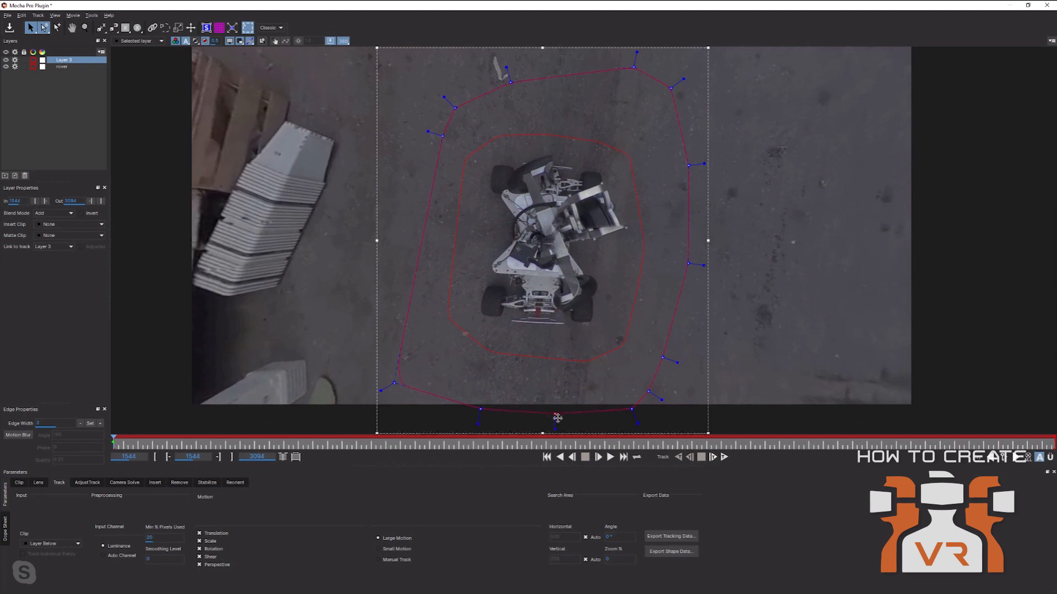
drag(510, 82, 483, 53)
drag(452, 107, 449, 82)
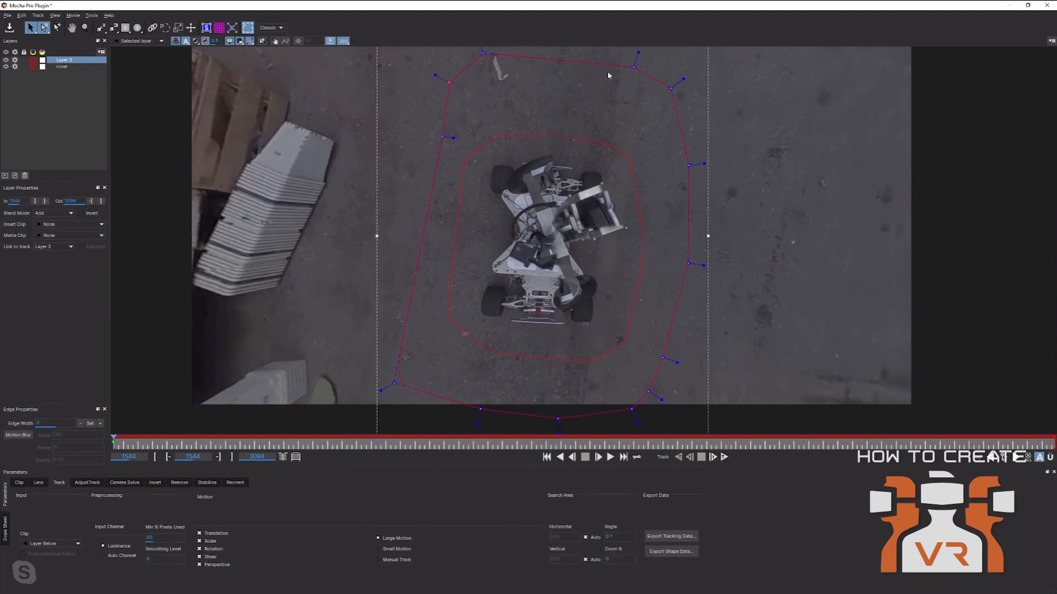
drag(670, 88, 686, 85)
Check both shapes on the full 360 frame, then return to nadir and reselect the rover shape.
click(343, 42)
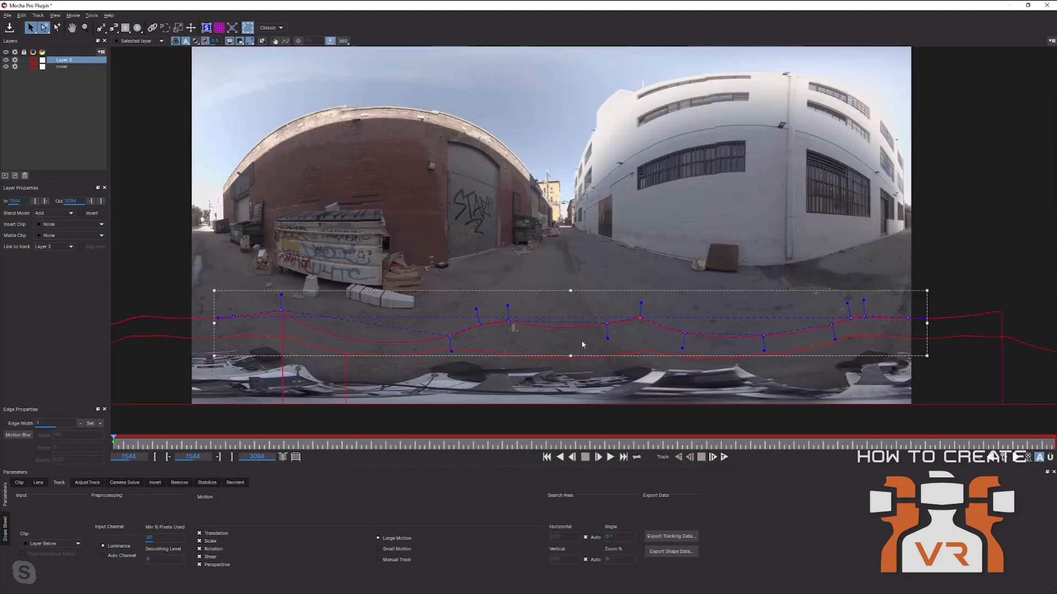
click(343, 41)
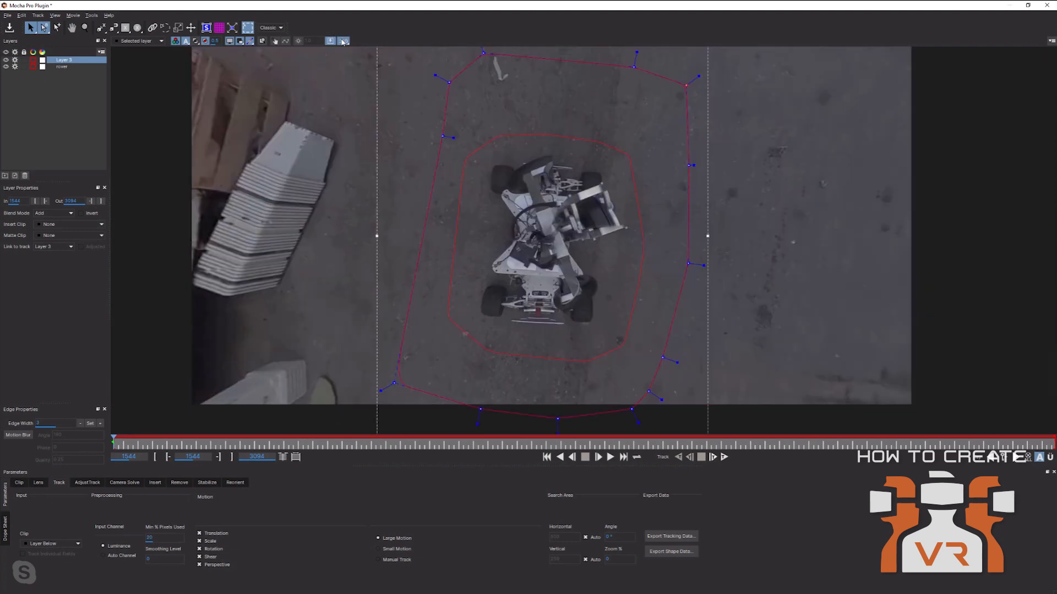
click(519, 138)
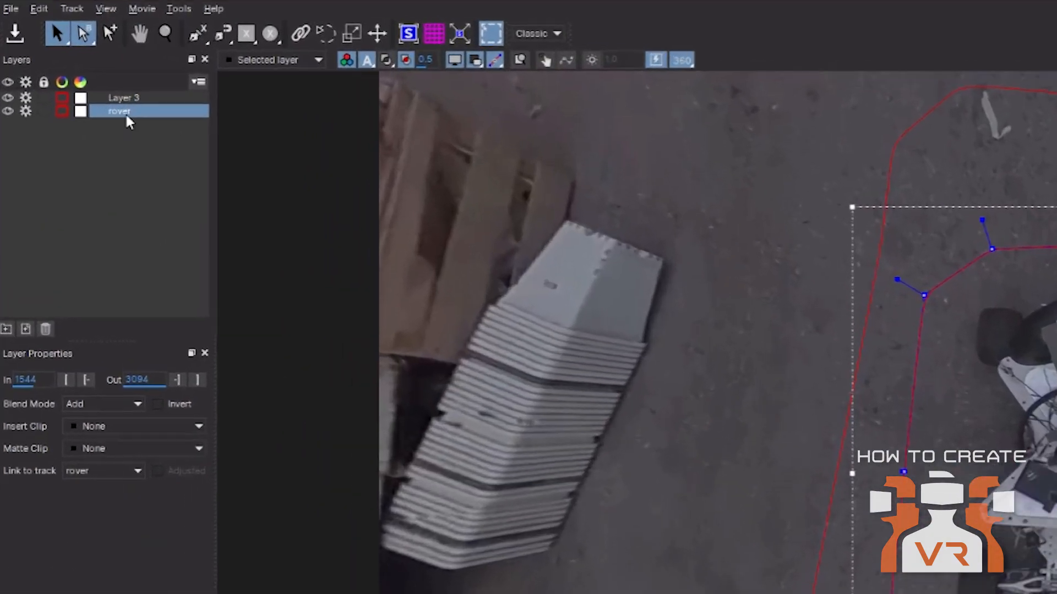
Move Layer 3 below rover in the Layers panel and rename it bg.
drag(65, 66, 63, 57)
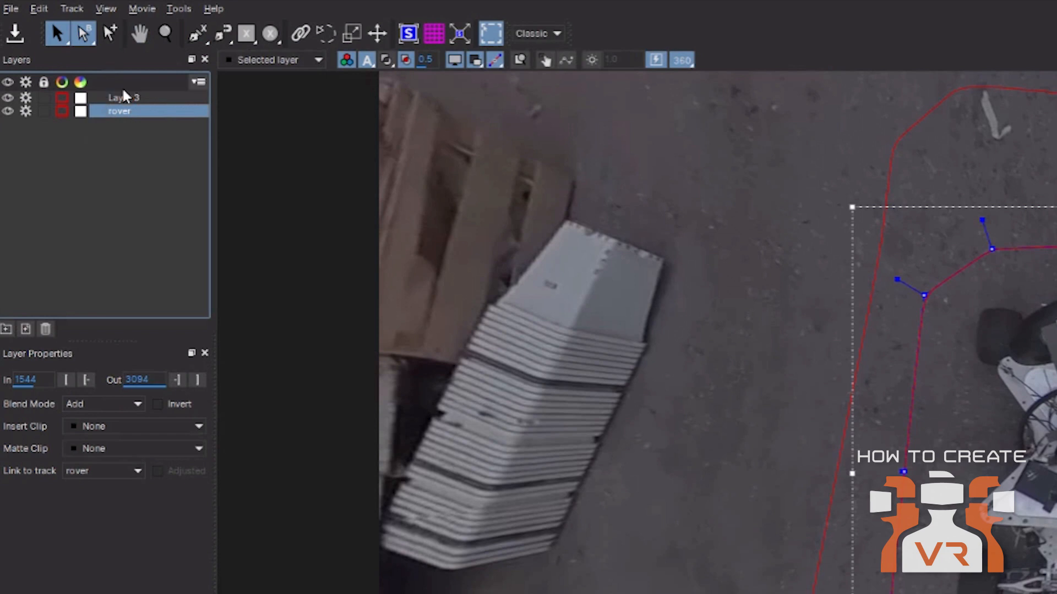
drag(124, 97, 128, 123)
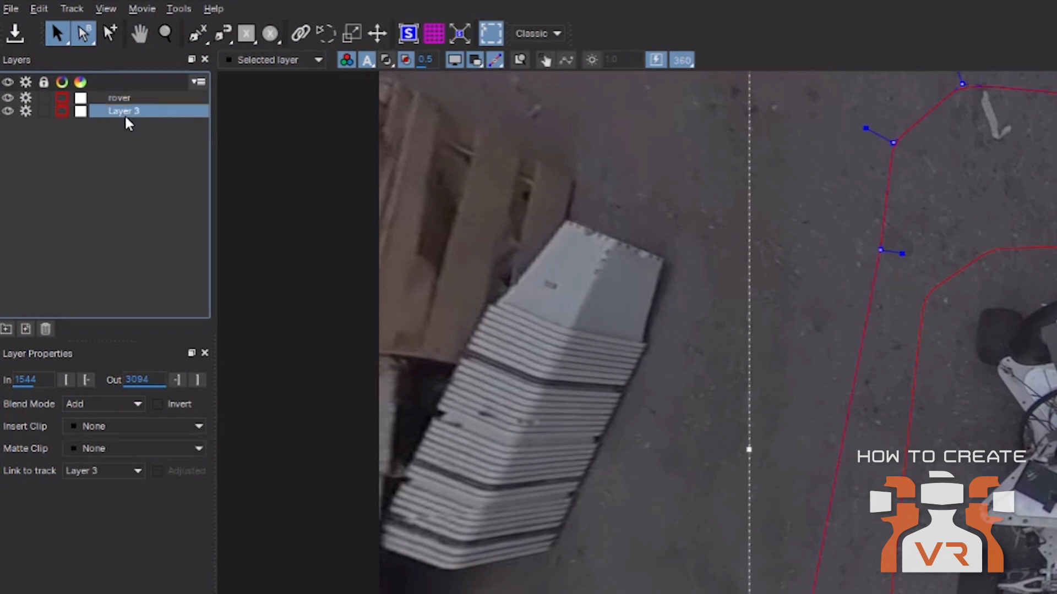
double_click(126, 110)
text(bd)
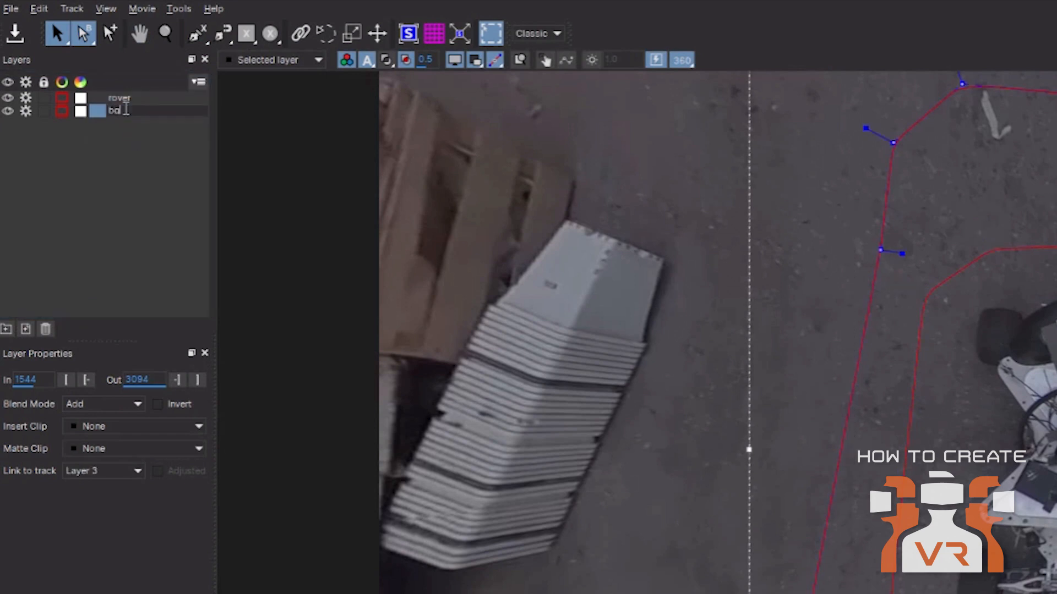
click(154, 163)
click(109, 103)
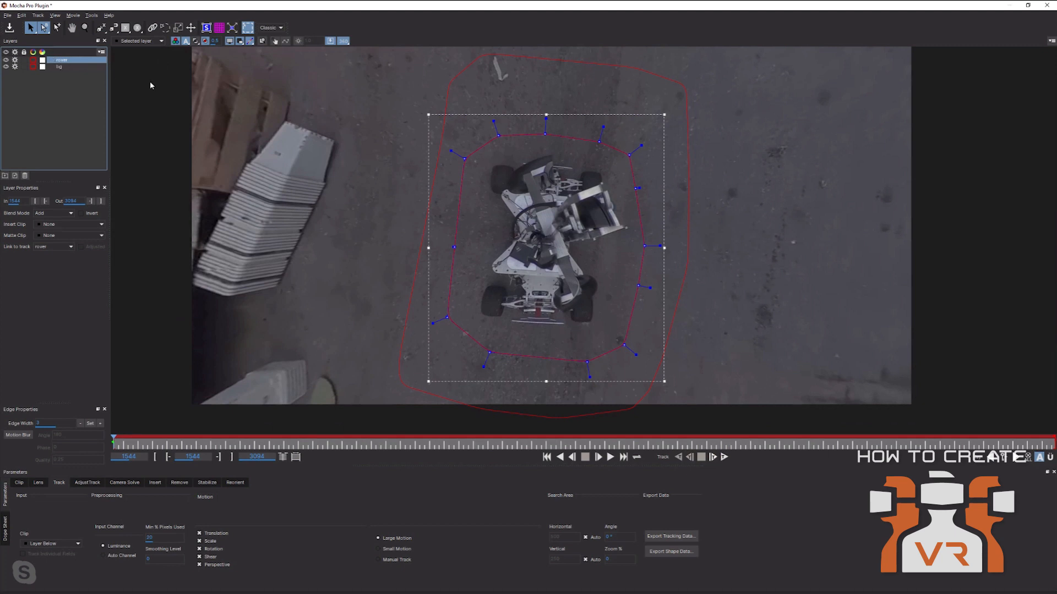
Compare the bg and rover shapes by switching between the two layers.
click(58, 67)
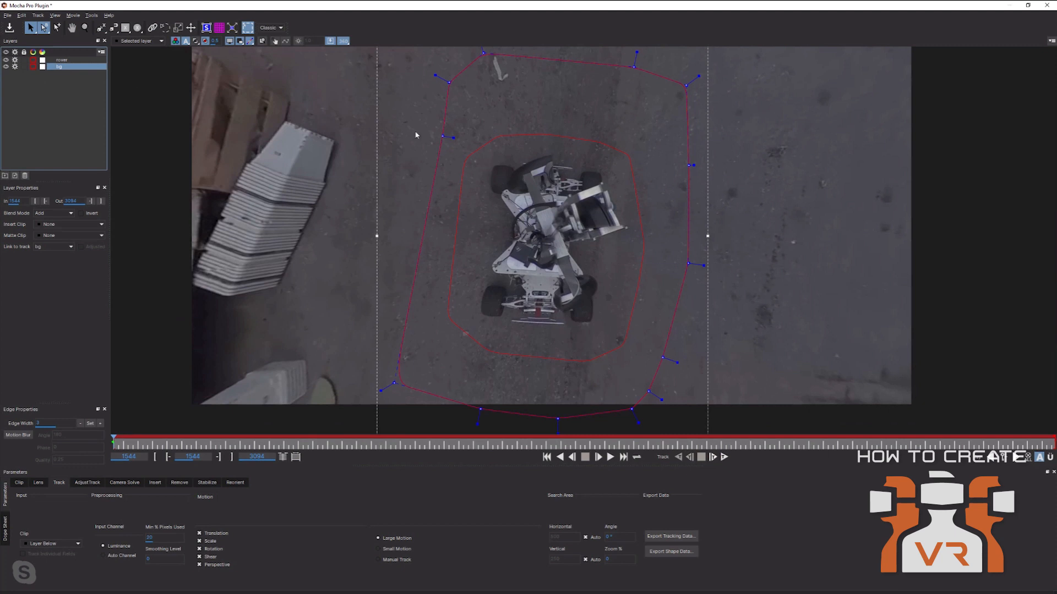
click(62, 61)
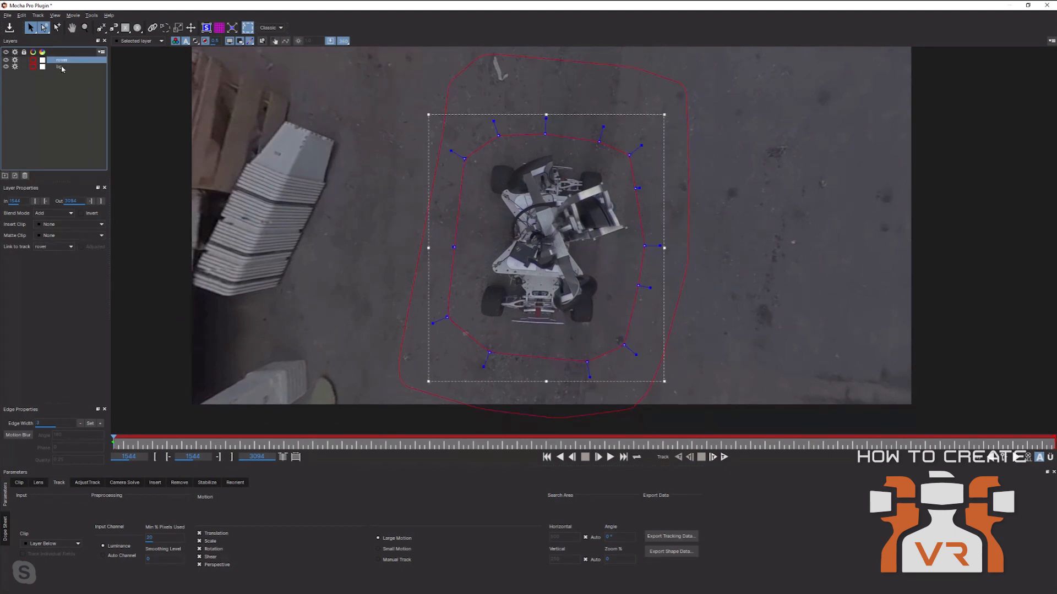
click(61, 68)
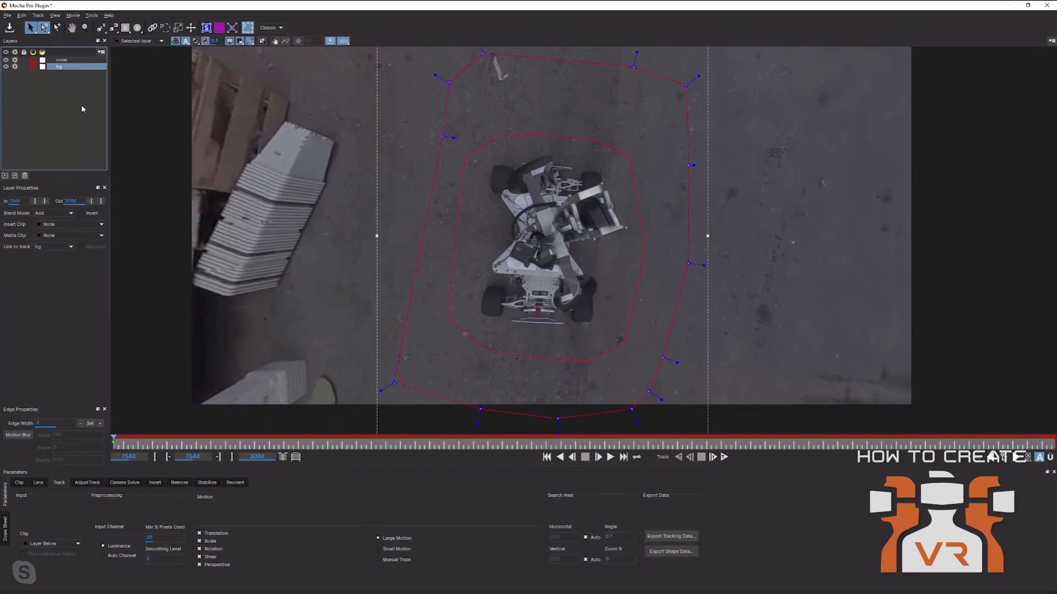
click(59, 61)
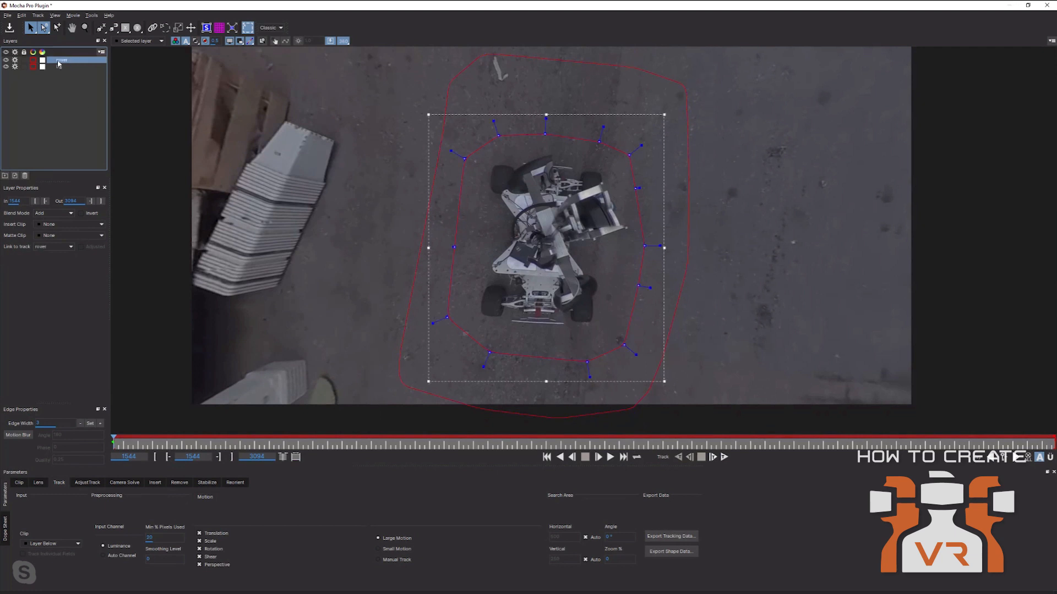
click(62, 68)
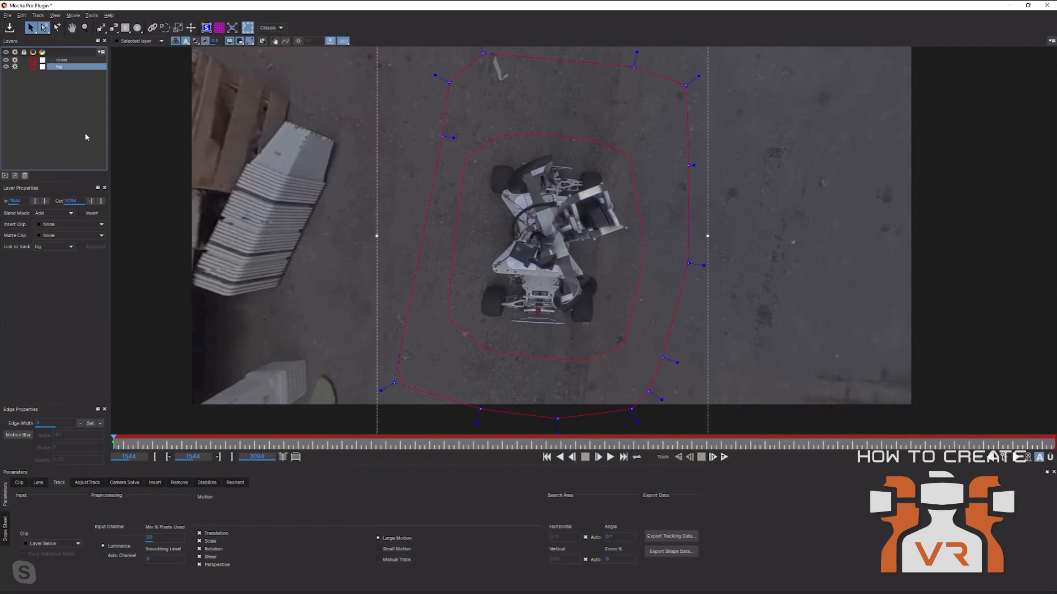
click(62, 61)
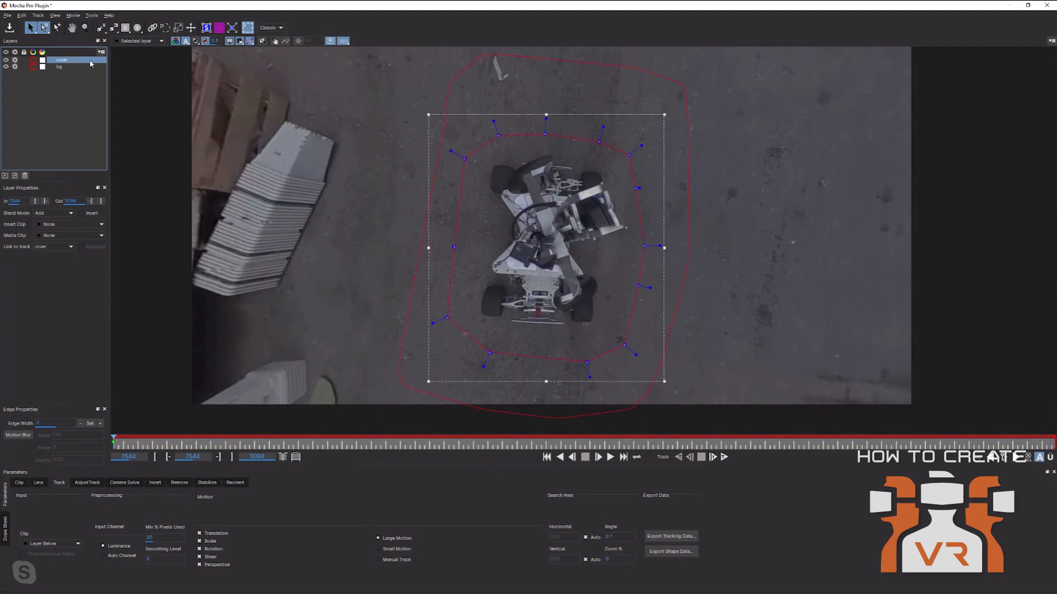
click(56, 68)
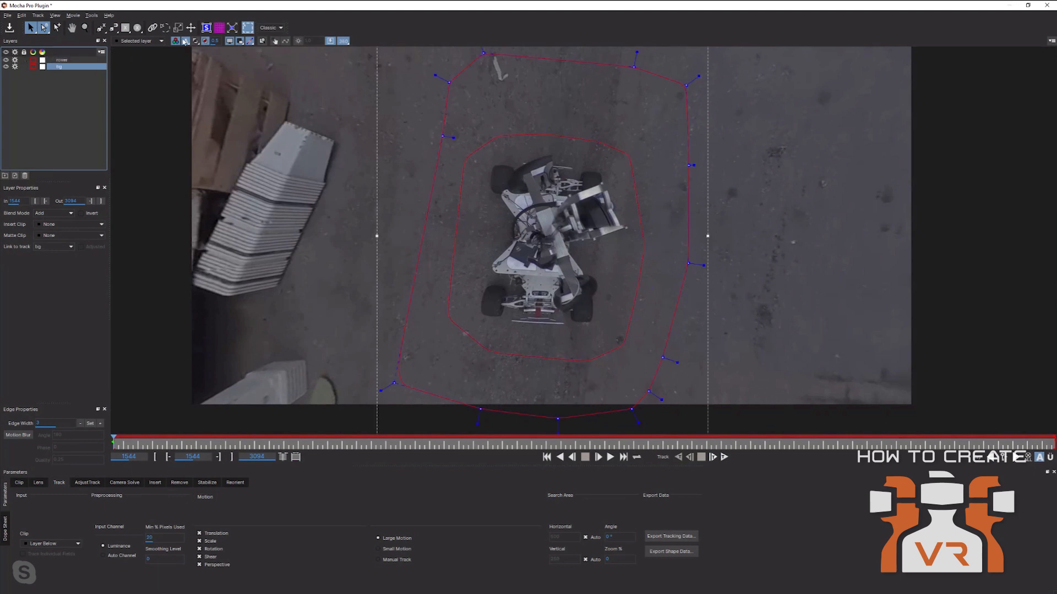
click(61, 60)
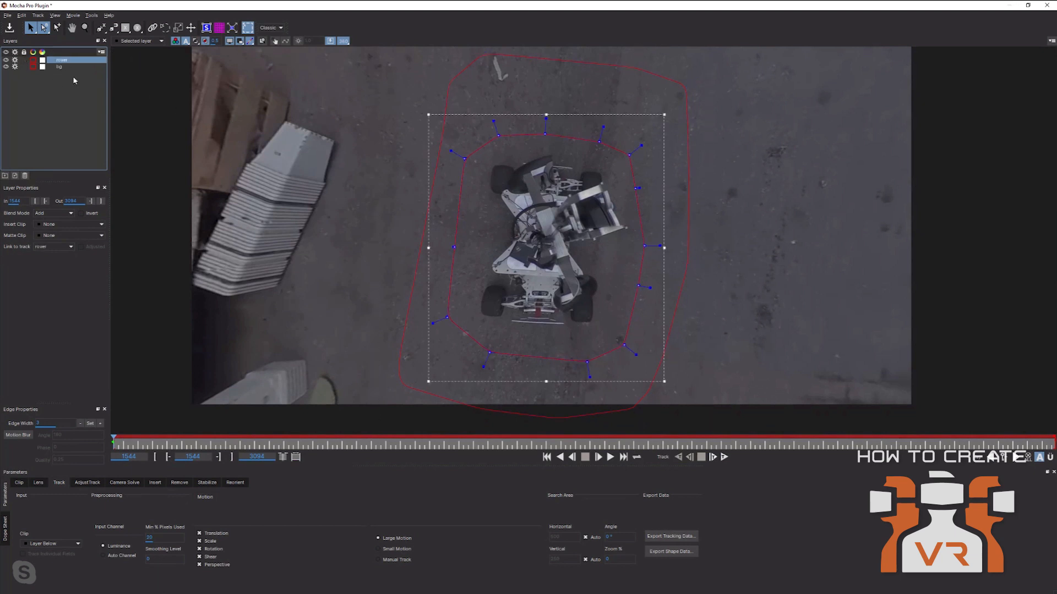
Disable tracking on the rover layer, then display the bg layer's matte on a later frame.
click(15, 59)
drag(114, 439, 3, 428)
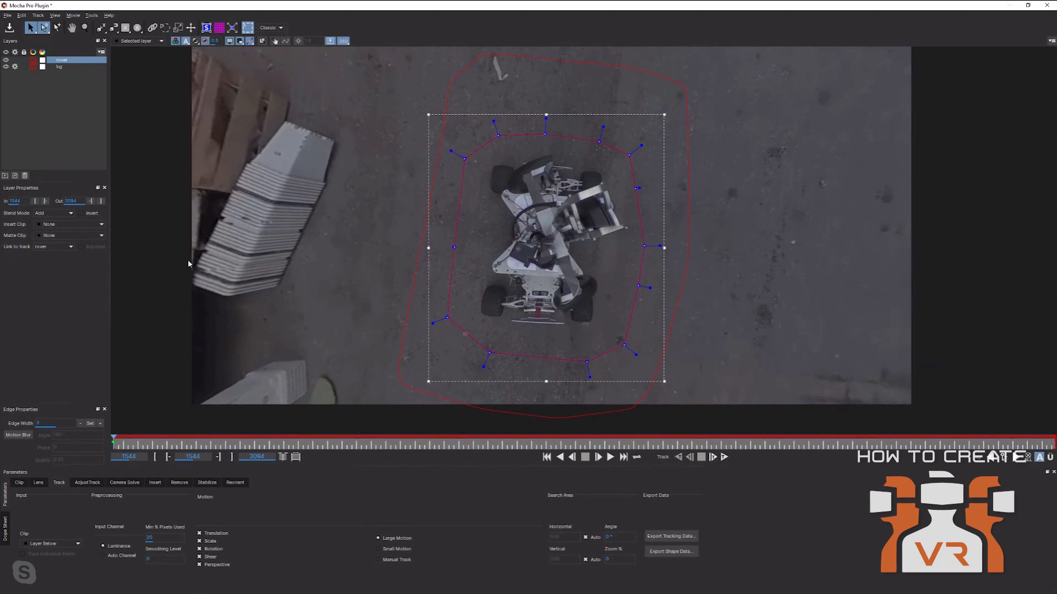
click(61, 66)
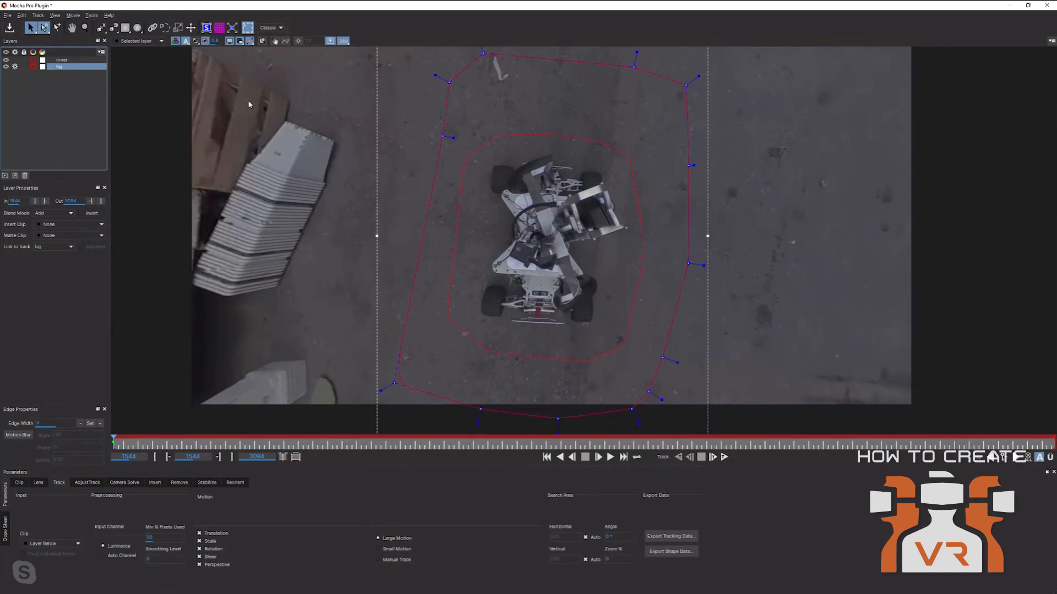
click(195, 41)
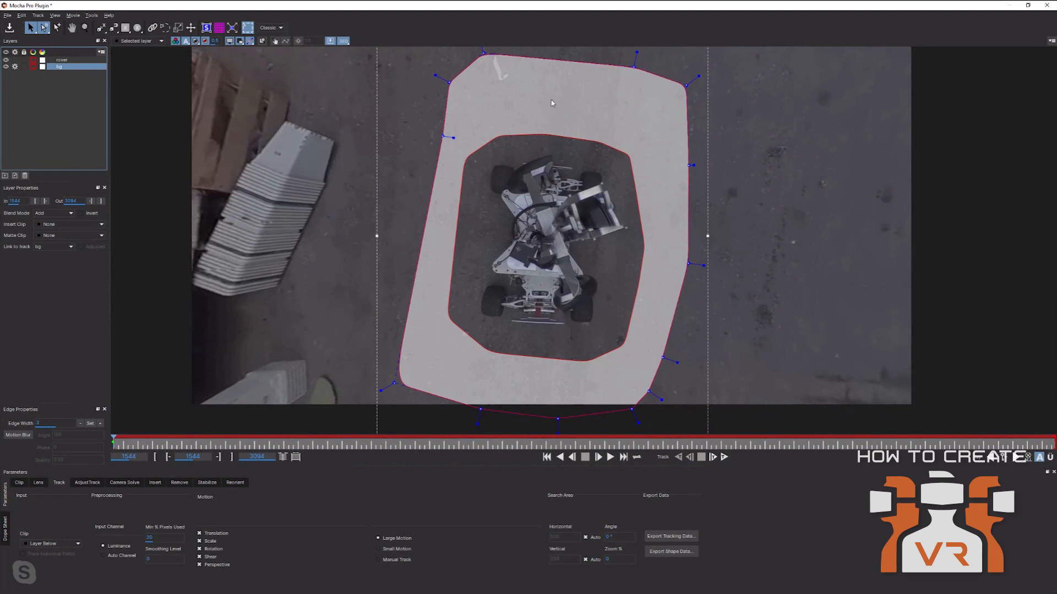
Show the bg surface, fit its four corners to the ground around the rover, and overlay the grid.
click(206, 28)
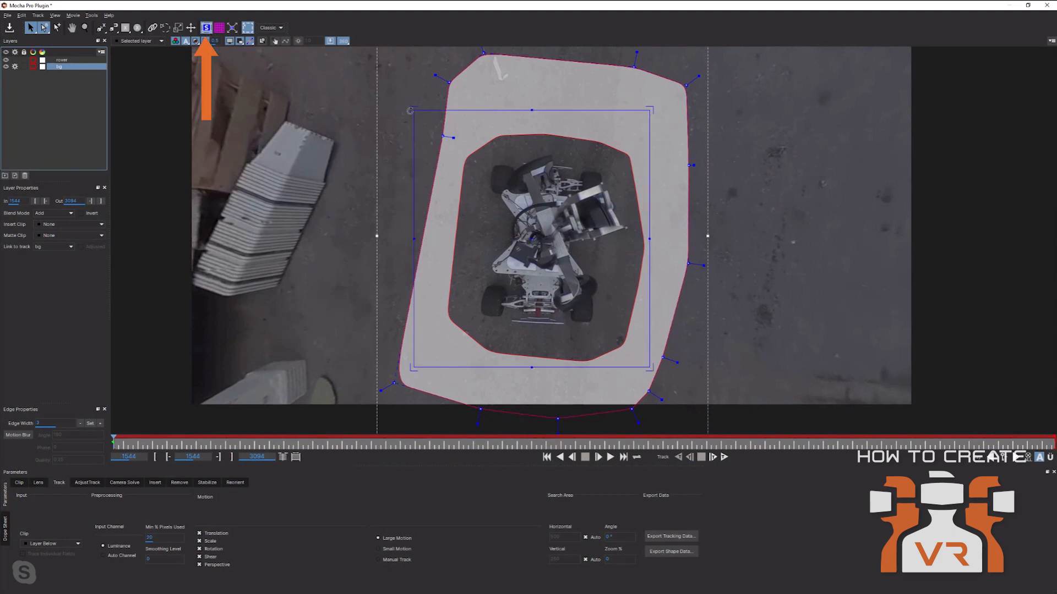
drag(418, 109, 471, 94)
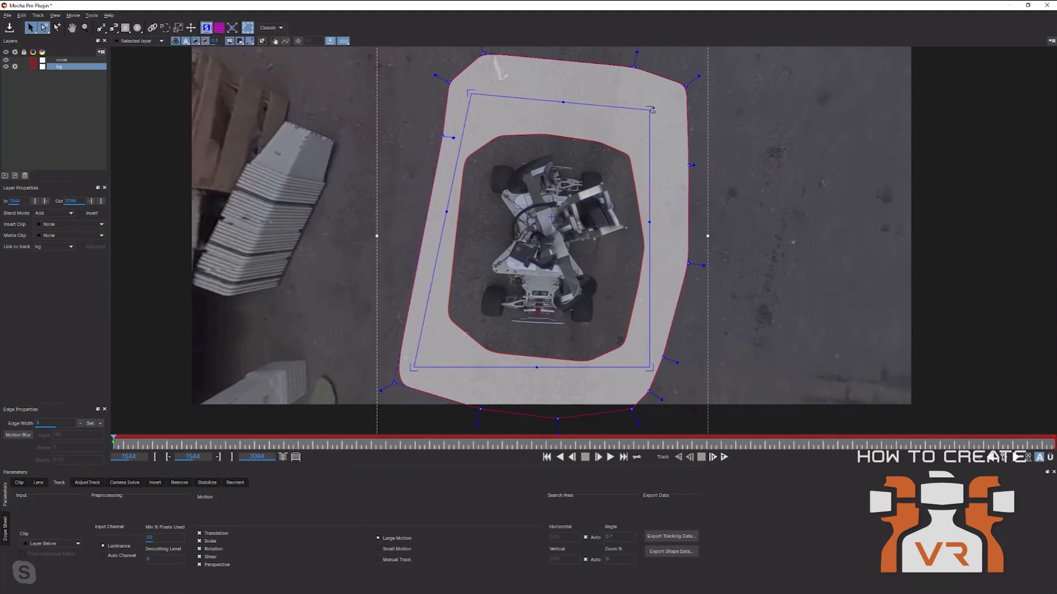
drag(651, 110, 671, 120)
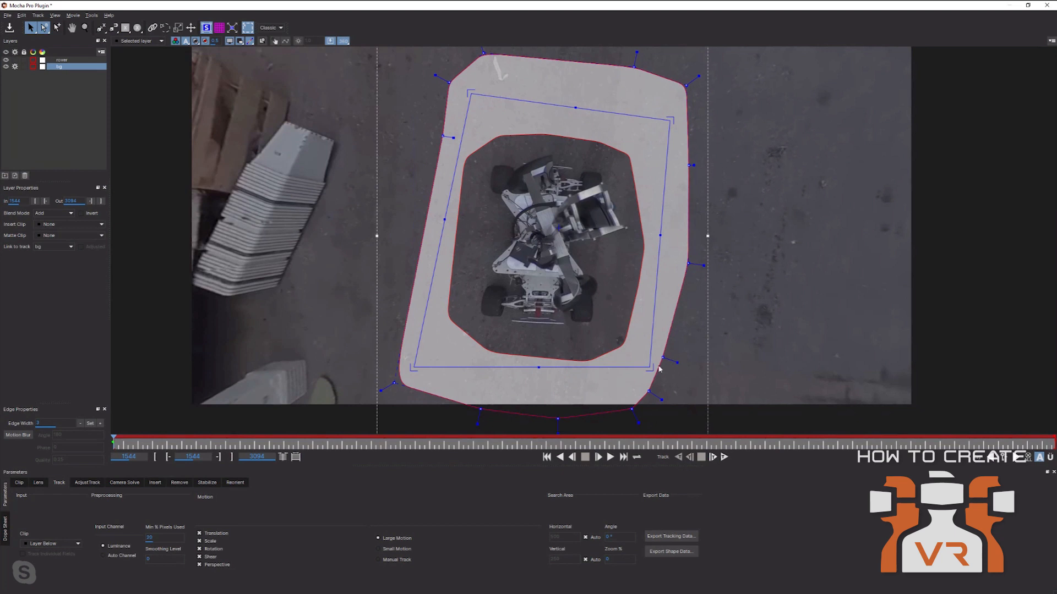
drag(655, 370, 659, 378)
drag(408, 369, 421, 330)
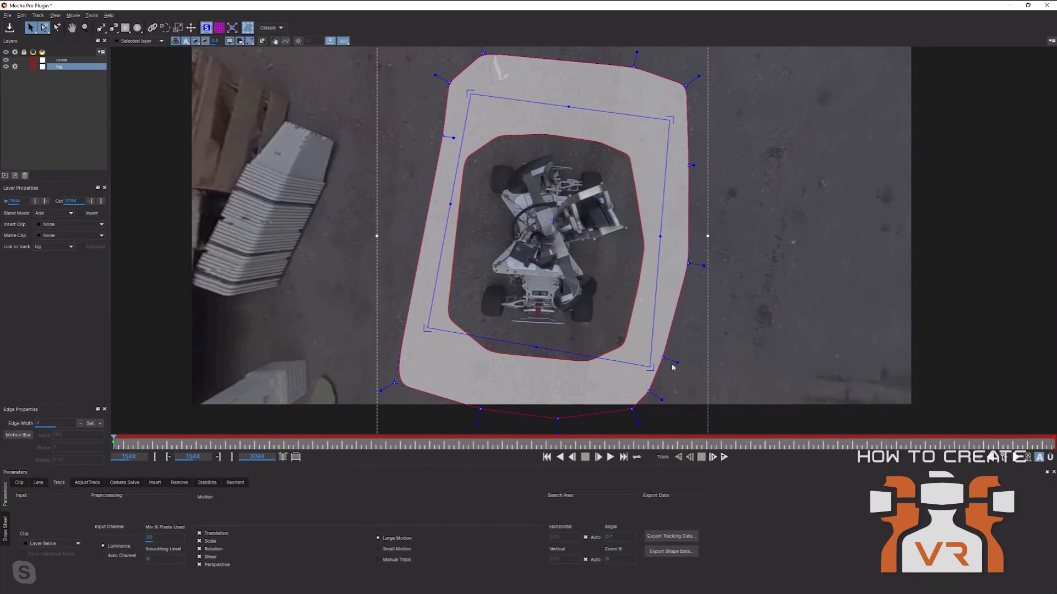
drag(651, 365, 637, 364)
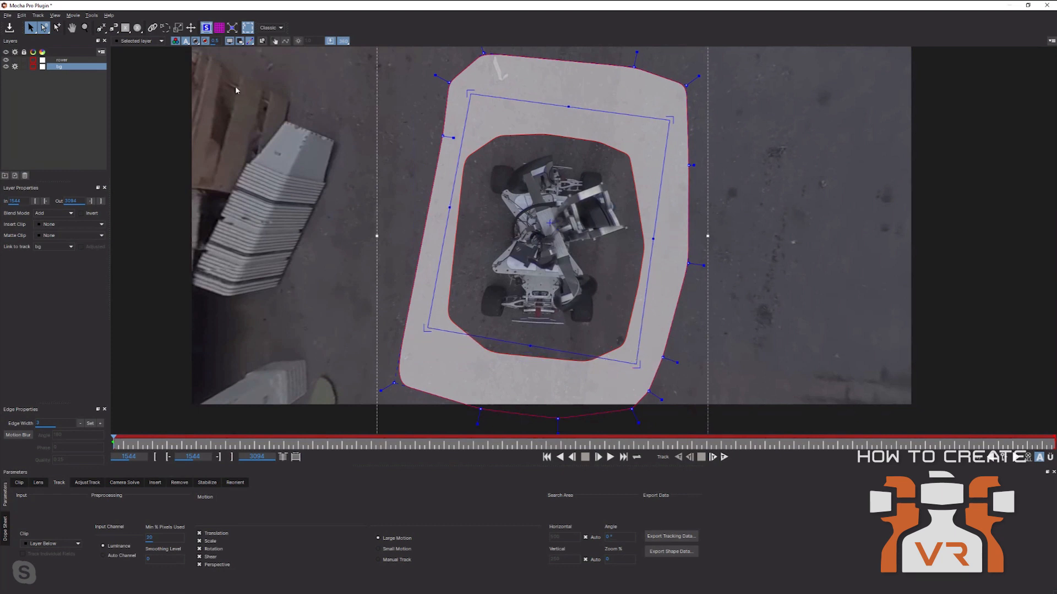
click(218, 27)
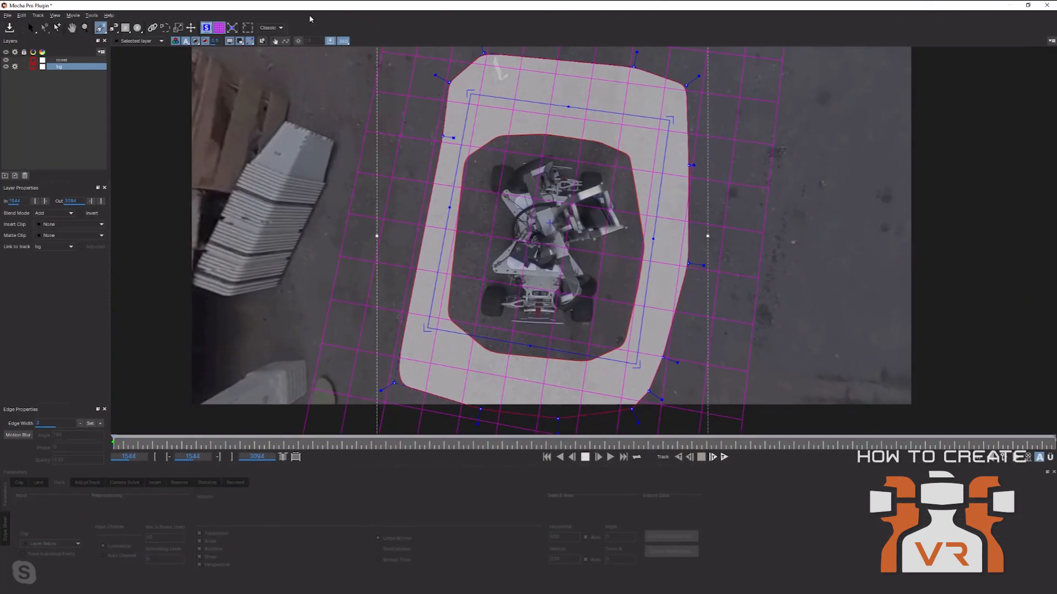
click(277, 27)
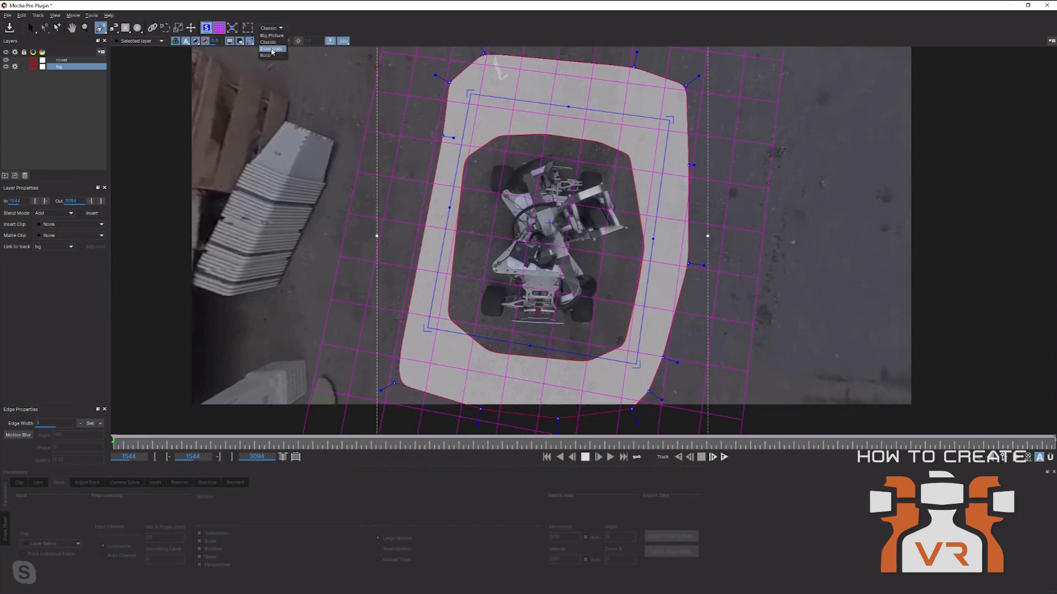
click(271, 50)
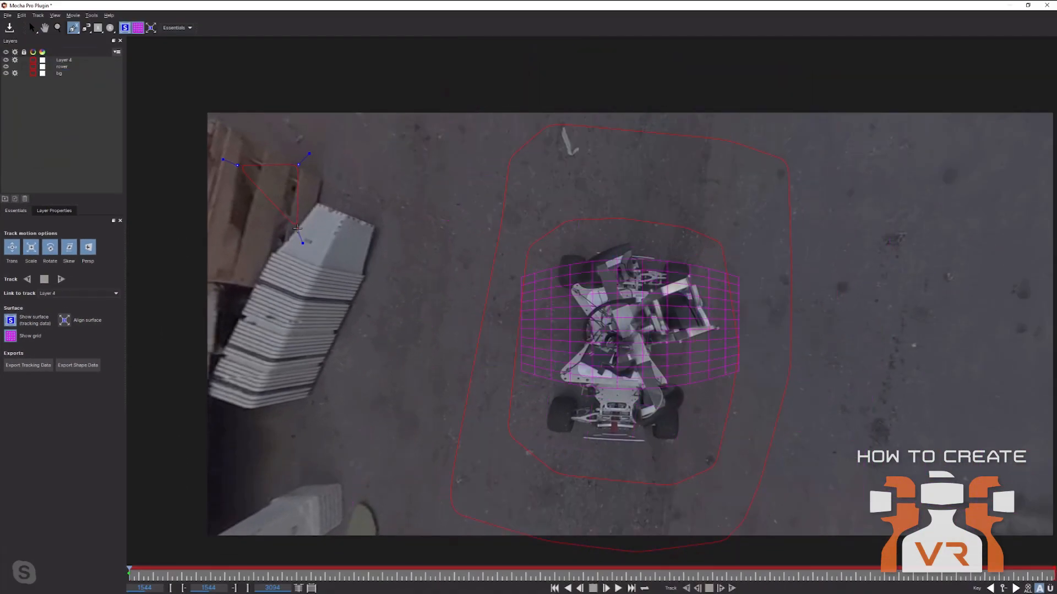
Close the Layer 4 pallet shape, try moving and skewing it, then delete Layer 4.
right_click(241, 225)
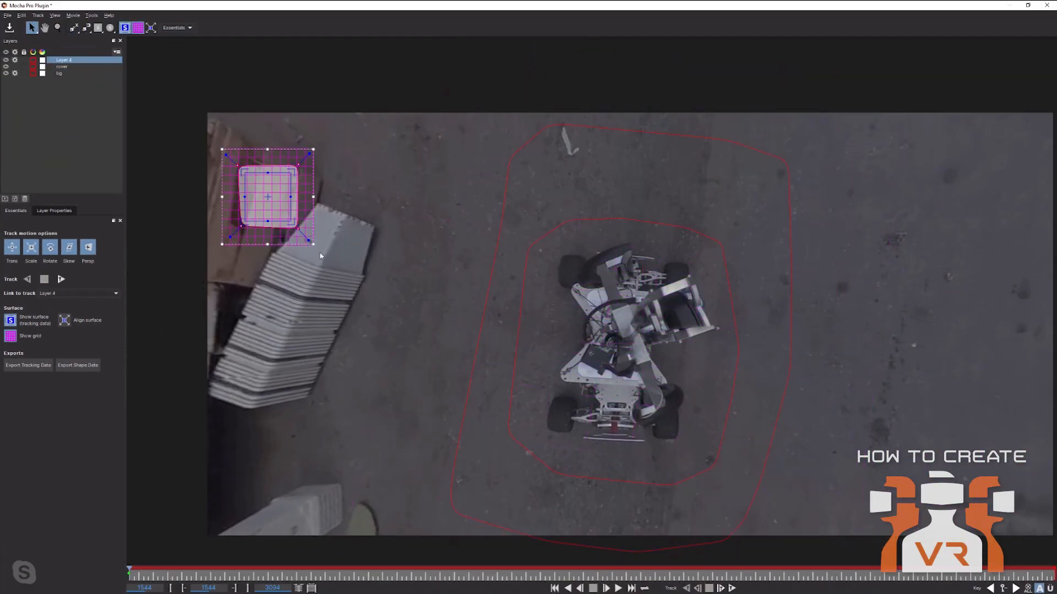
mouse_move(270, 194)
mouse_down()
mouse_move(291, 210)
mouse_move(255, 200)
mouse_up()
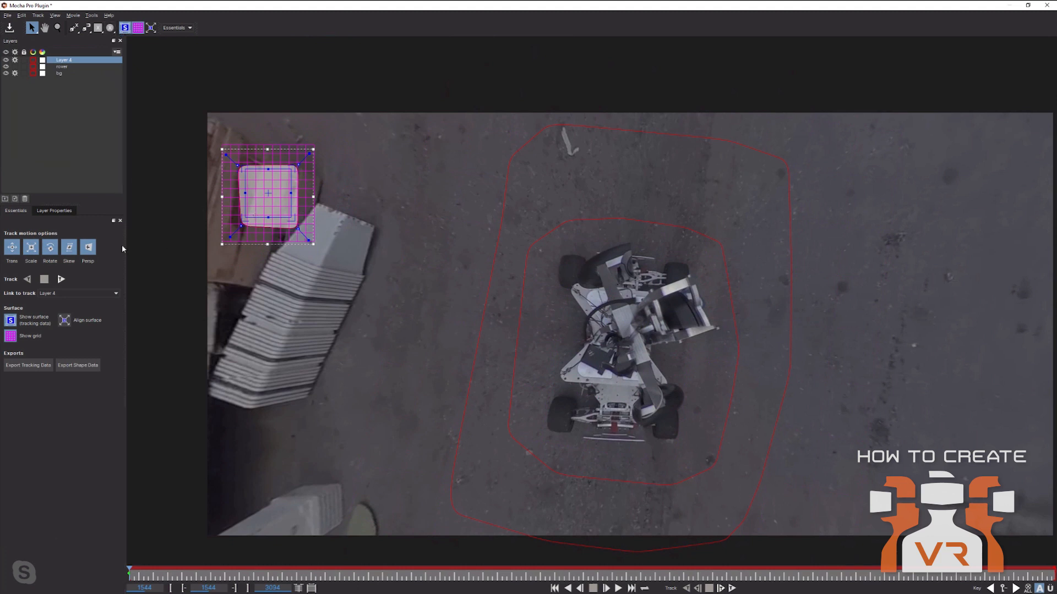
drag(314, 245, 367, 298)
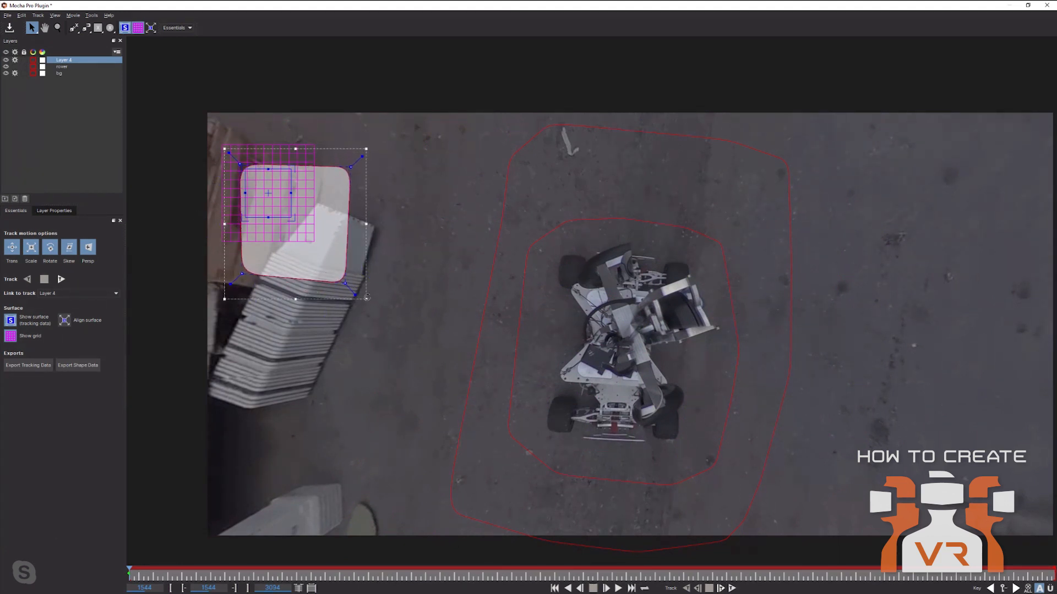
mouse_move(367, 215)
mouse_down()
mouse_move(368, 299)
mouse_move(366, 165)
mouse_move(367, 242)
mouse_move(364, 220)
mouse_up()
drag(364, 294, 381, 346)
key(ctrl+z)
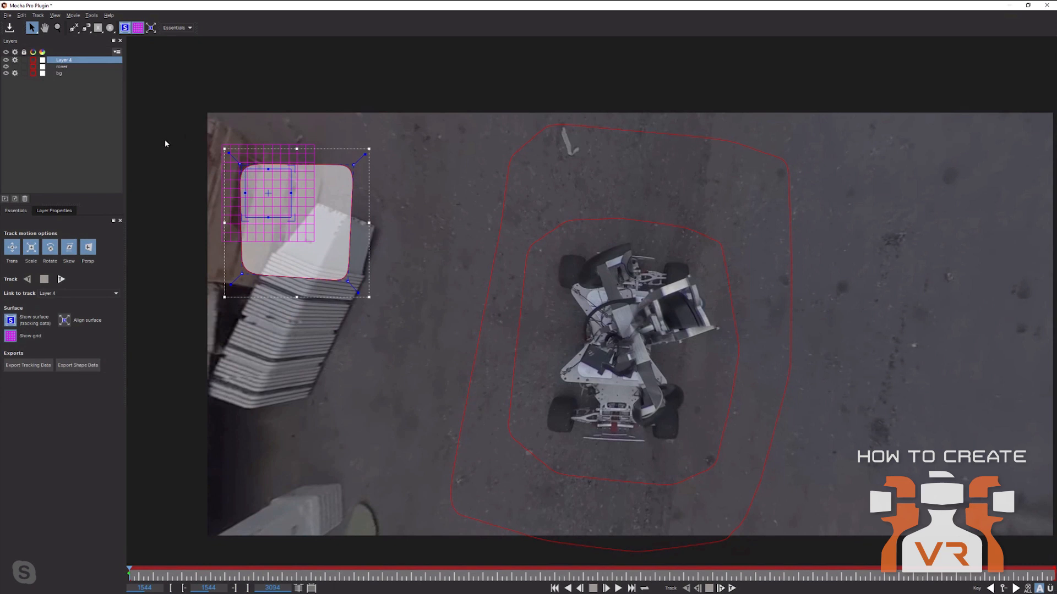
click(25, 199)
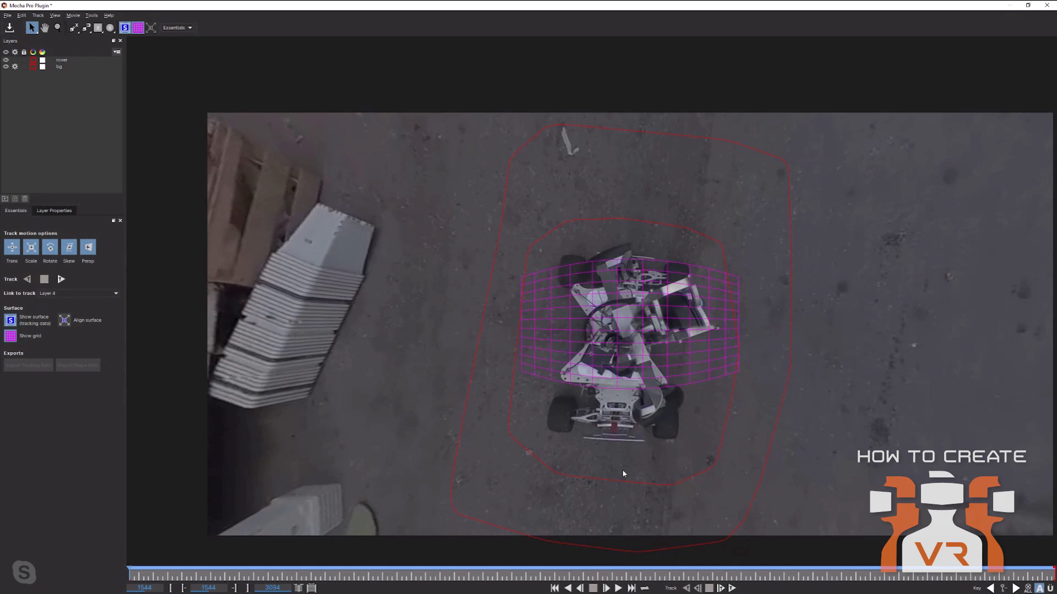
Return to the Classic layout and pick the magnetic spline layer tool.
click(175, 27)
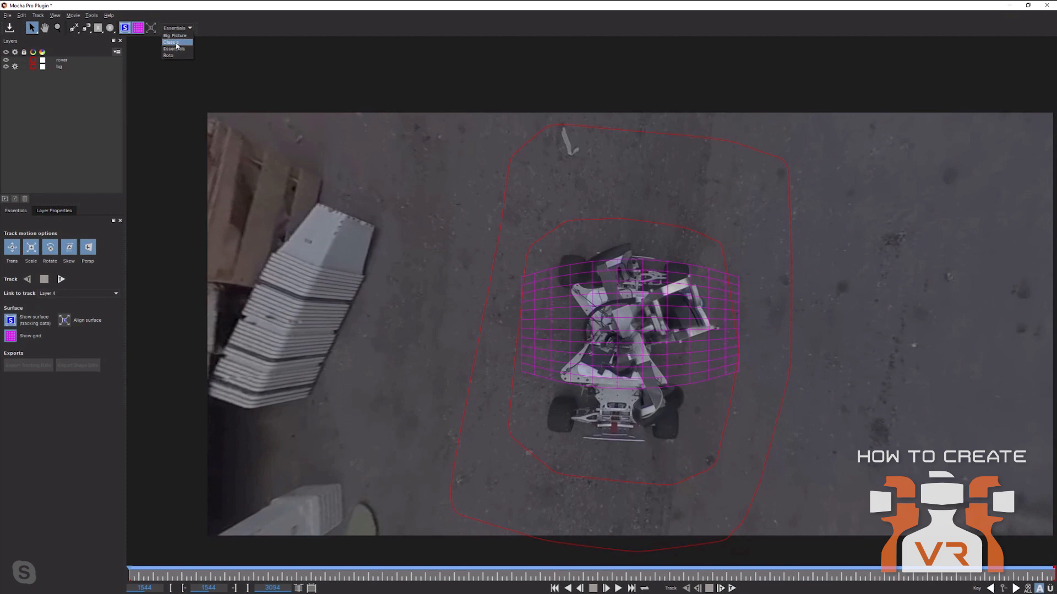
click(176, 42)
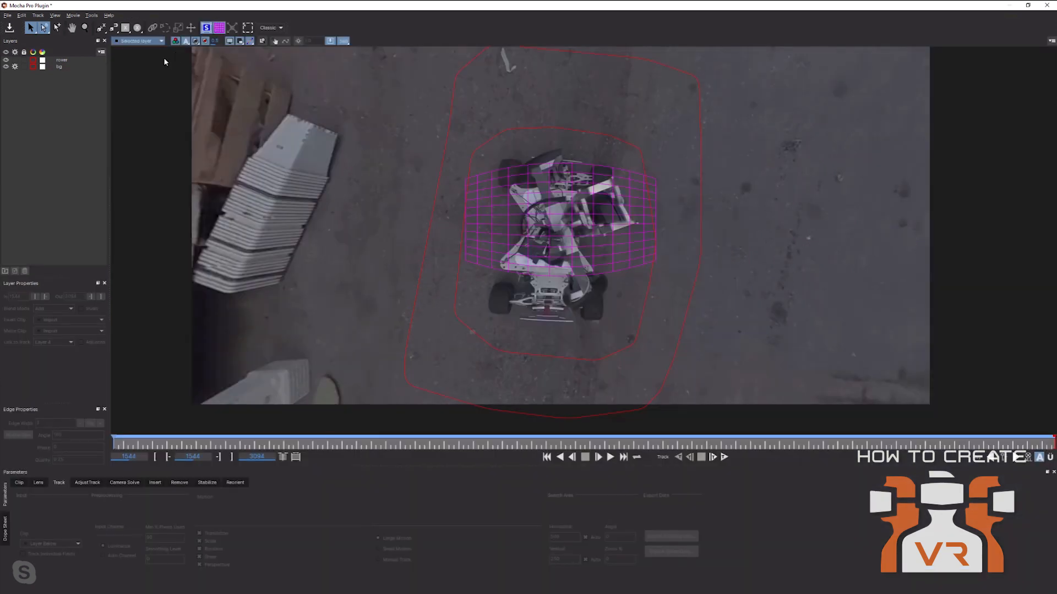
click(114, 28)
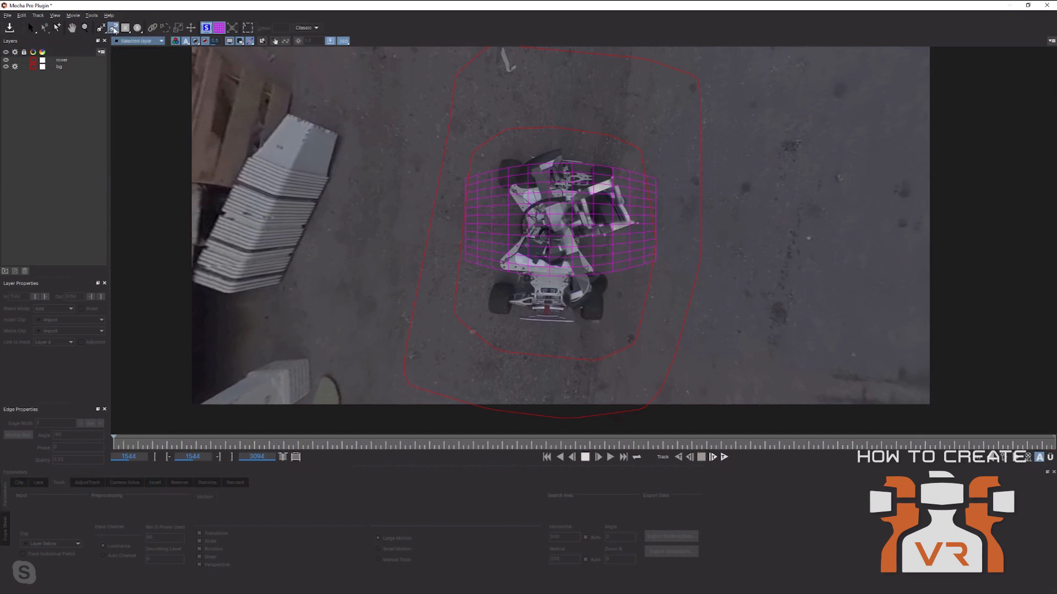
Hide the grid and start the magnetic outline across the rover's top edge.
click(219, 28)
click(502, 159)
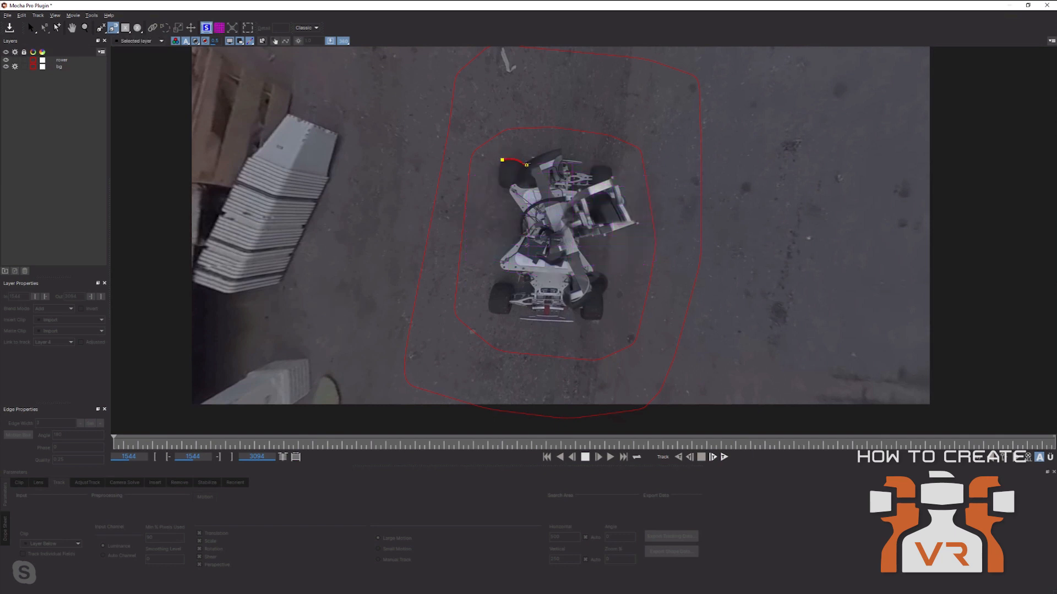
click(527, 165)
click(539, 157)
click(546, 152)
click(555, 149)
click(562, 159)
click(582, 162)
click(572, 175)
click(592, 175)
click(591, 161)
Continue the magnetic outline down the rover's right side, around the rear wheel and along its bottom.
click(596, 166)
click(609, 168)
click(613, 179)
click(636, 224)
click(580, 241)
click(602, 274)
click(602, 305)
click(599, 319)
click(581, 317)
click(575, 308)
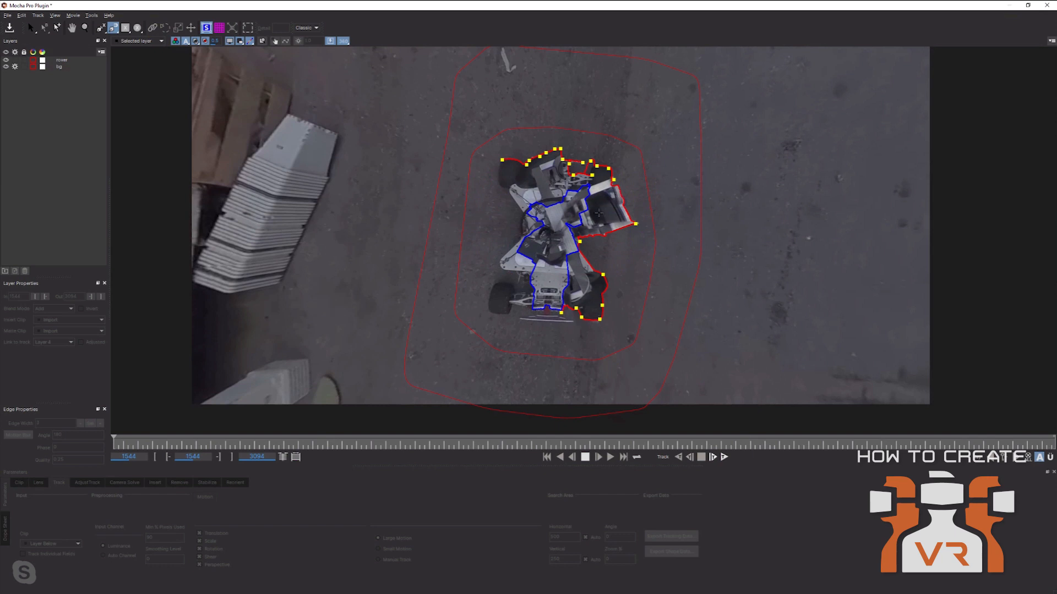
Close the magnetic outline as Layer 5, then undo it and abandon the spline with the Select tool.
right_click(594, 213)
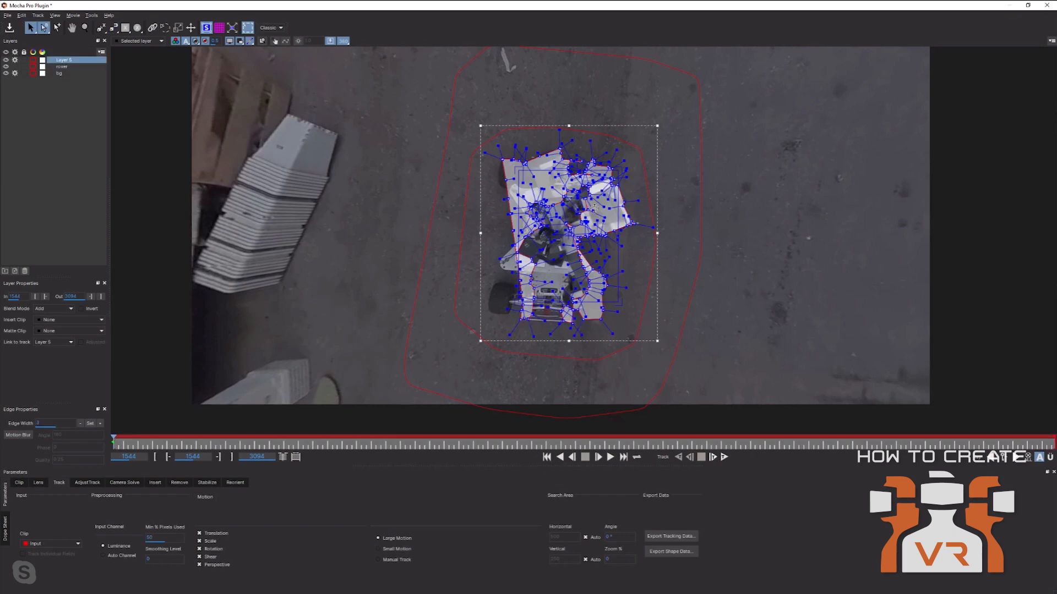
key(ctrl+z)
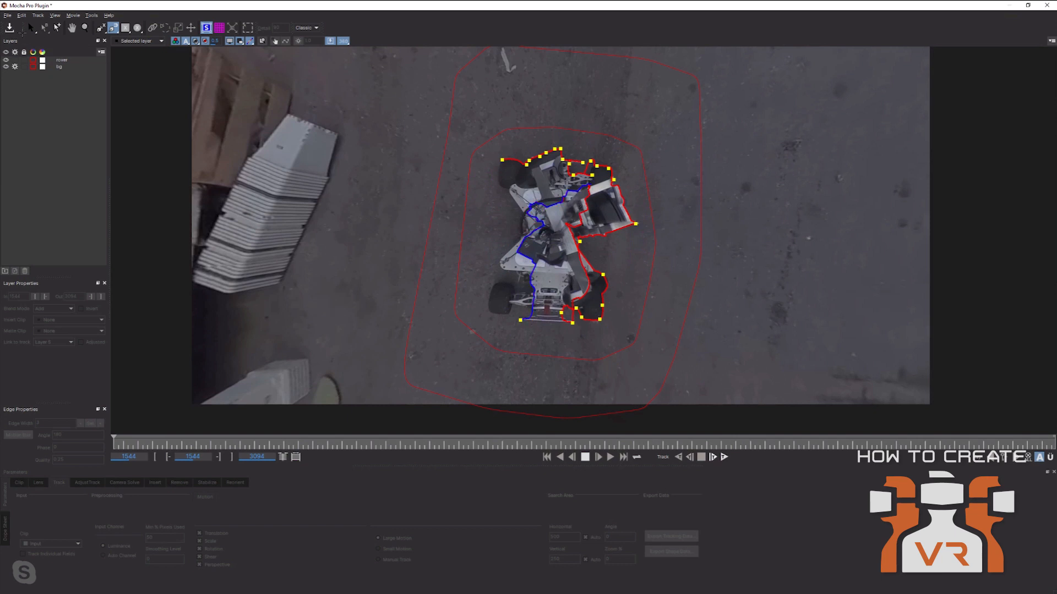
key(ctrl+z)
key(ctrl+z)
click(31, 28)
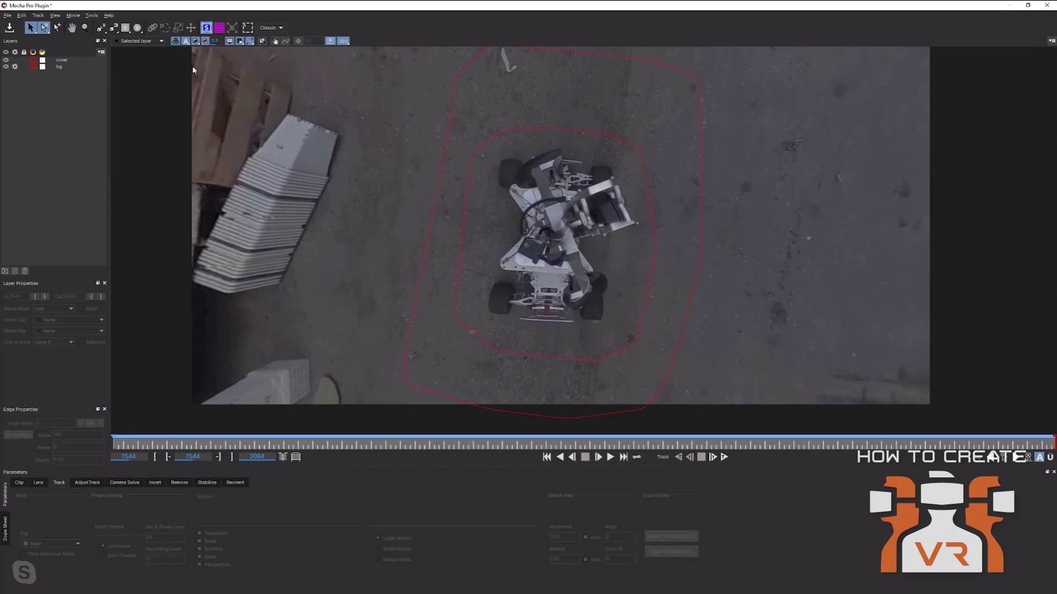
drag(115, 27, 115, 67)
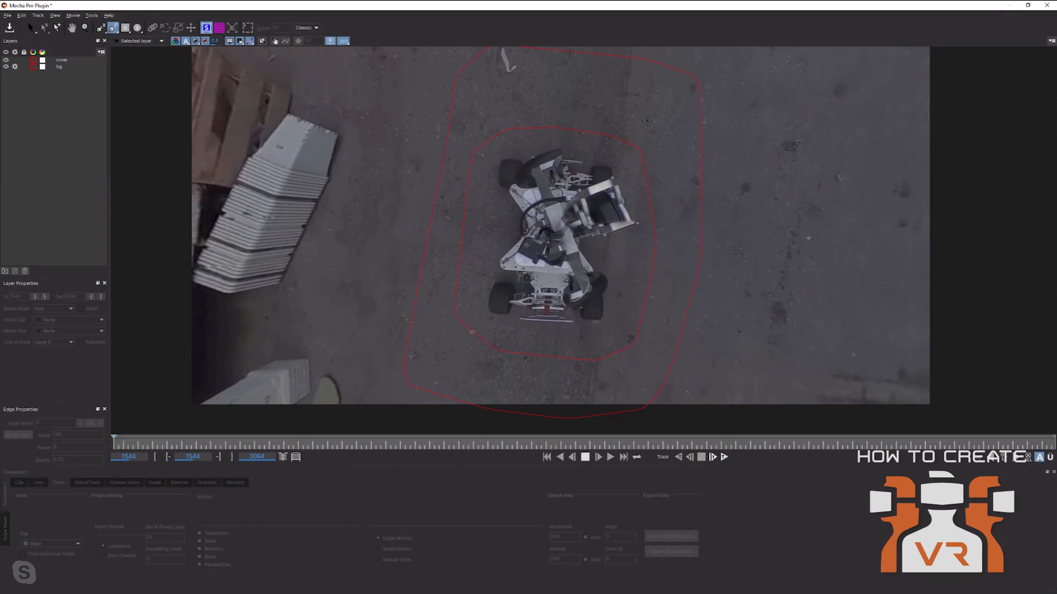
mouse_move(647, 119)
mouse_down()
mouse_move(705, 303)
mouse_move(452, 209)
mouse_move(517, 122)
mouse_move(559, 113)
mouse_up()
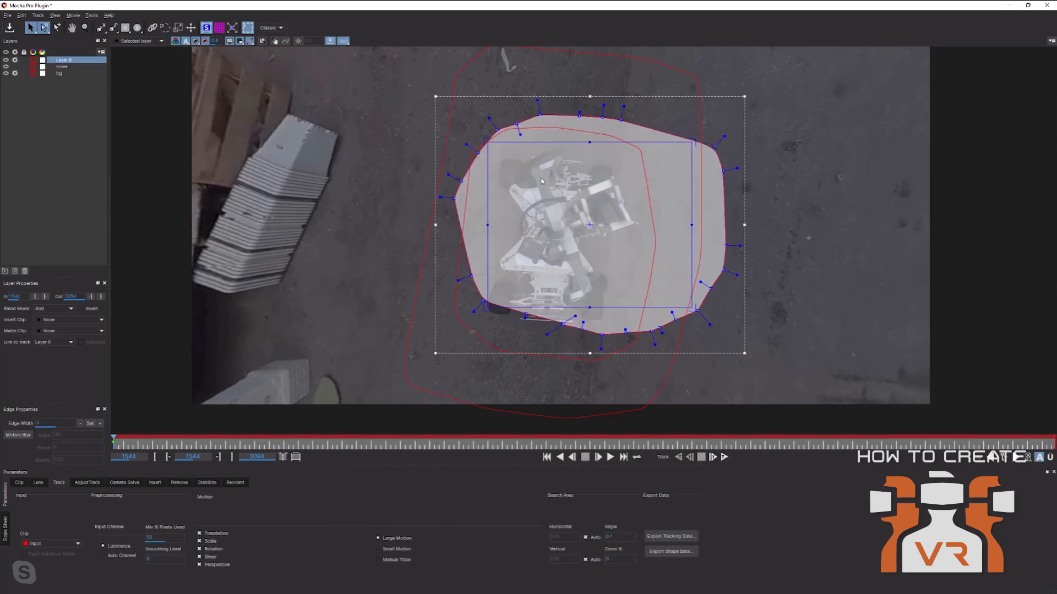
drag(409, 86, 796, 362)
key(Delete)
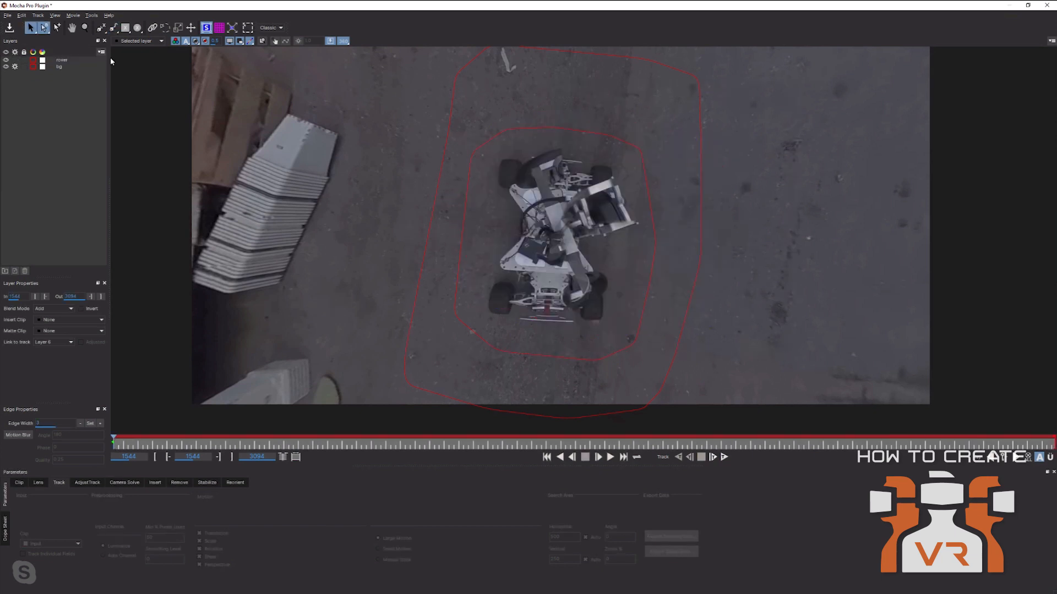
click(113, 28)
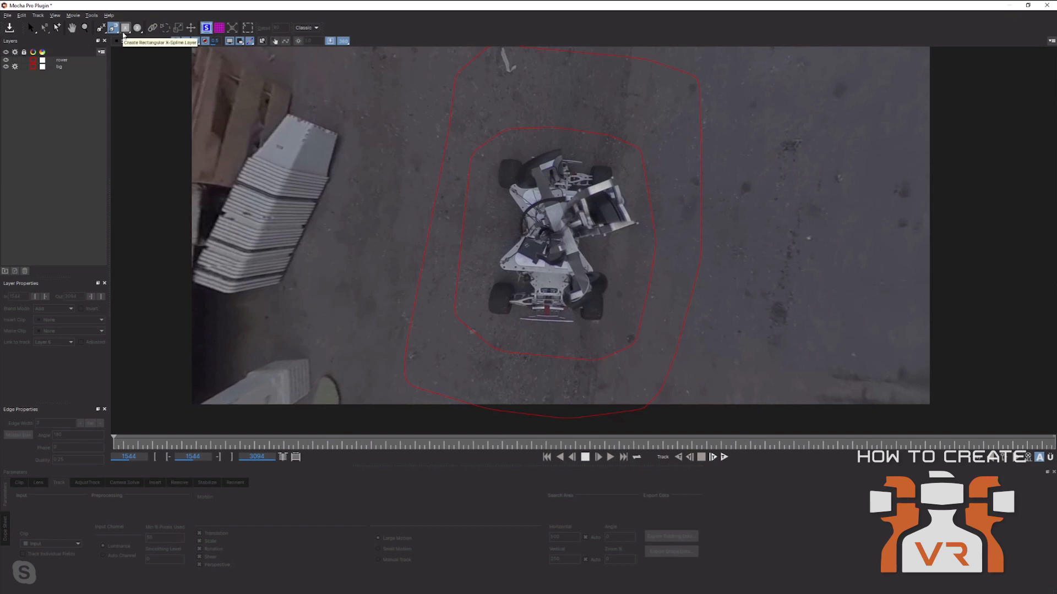
click(58, 62)
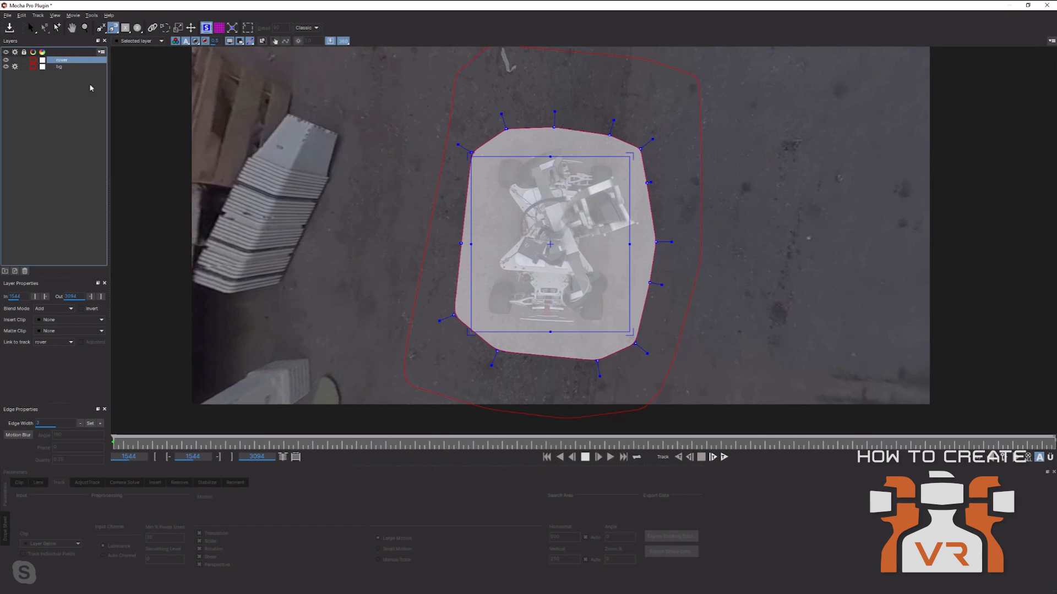
click(72, 67)
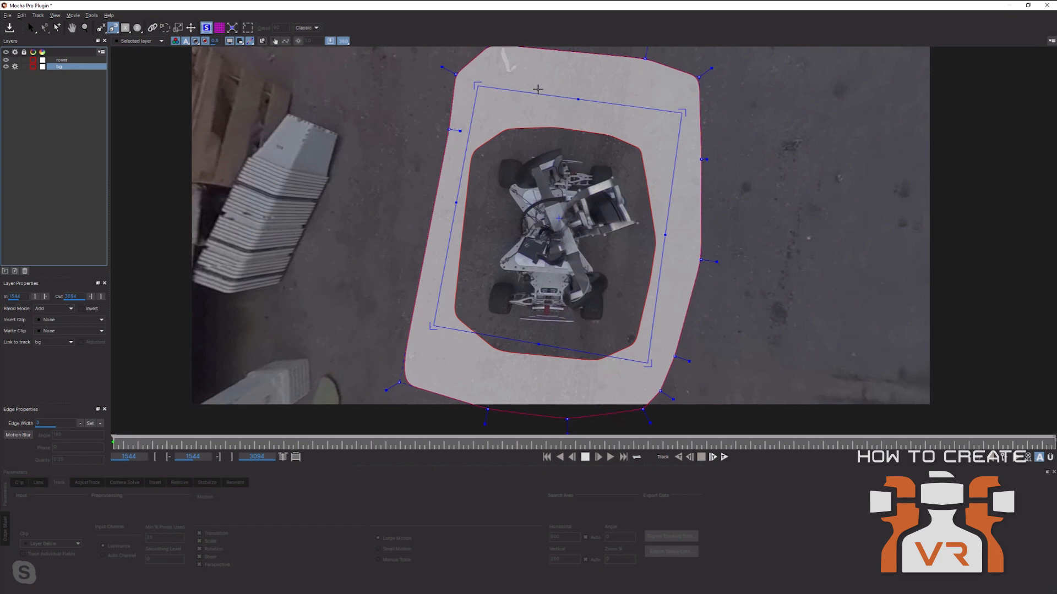
click(32, 31)
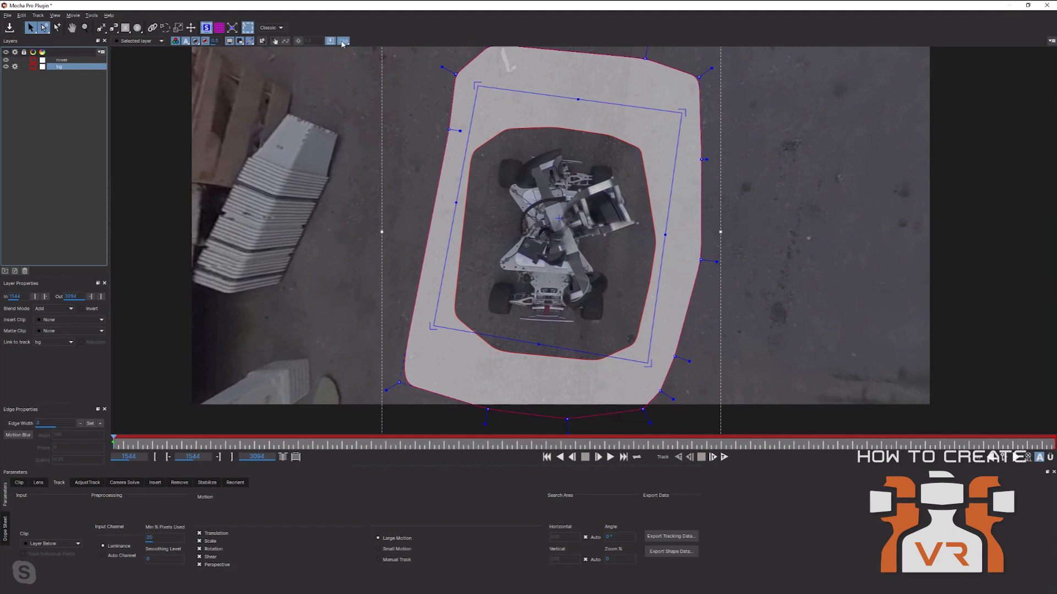
Show the full 360 frame, set bg's Link to track to None, and track forward to frame 1641.
click(342, 42)
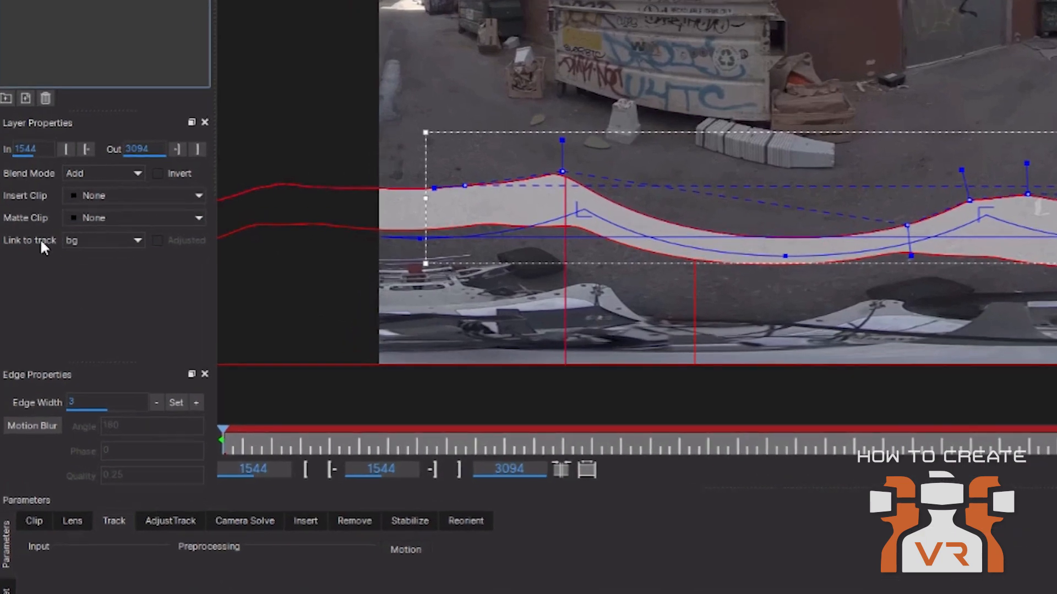
click(50, 340)
click(80, 256)
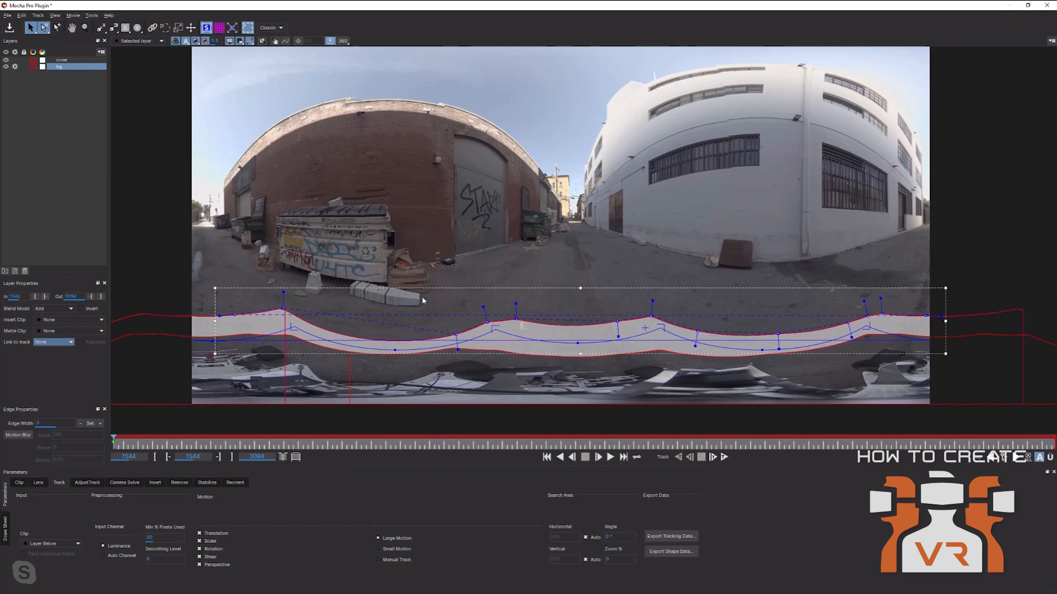
click(725, 458)
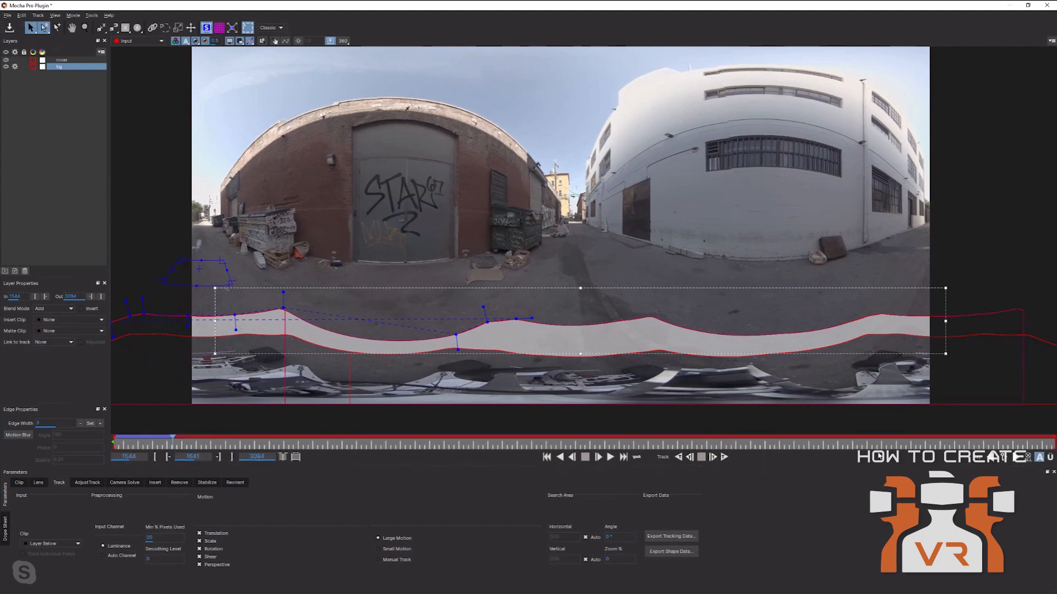
click(72, 61)
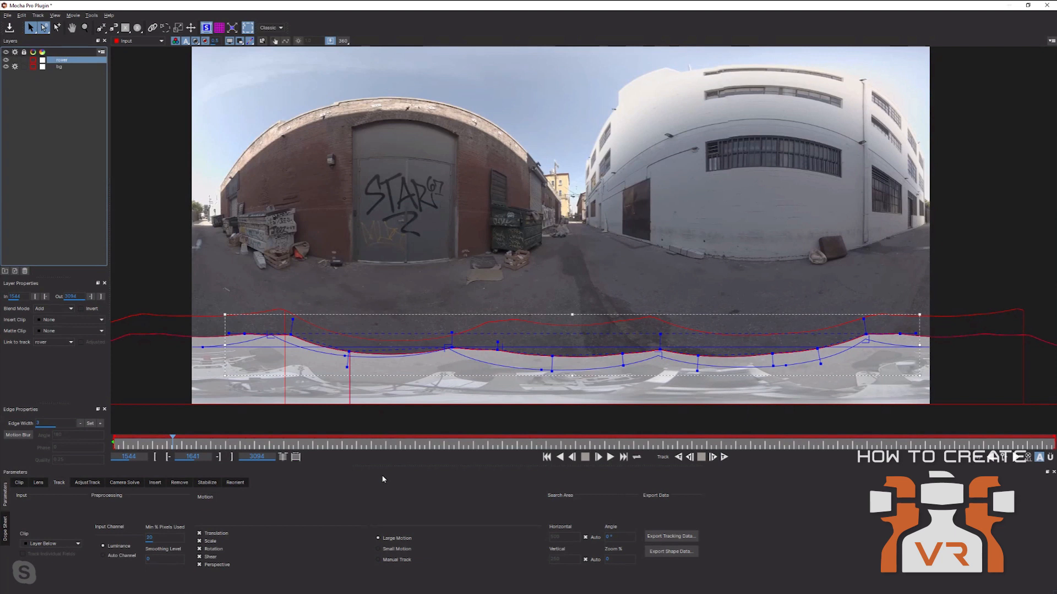
click(54, 69)
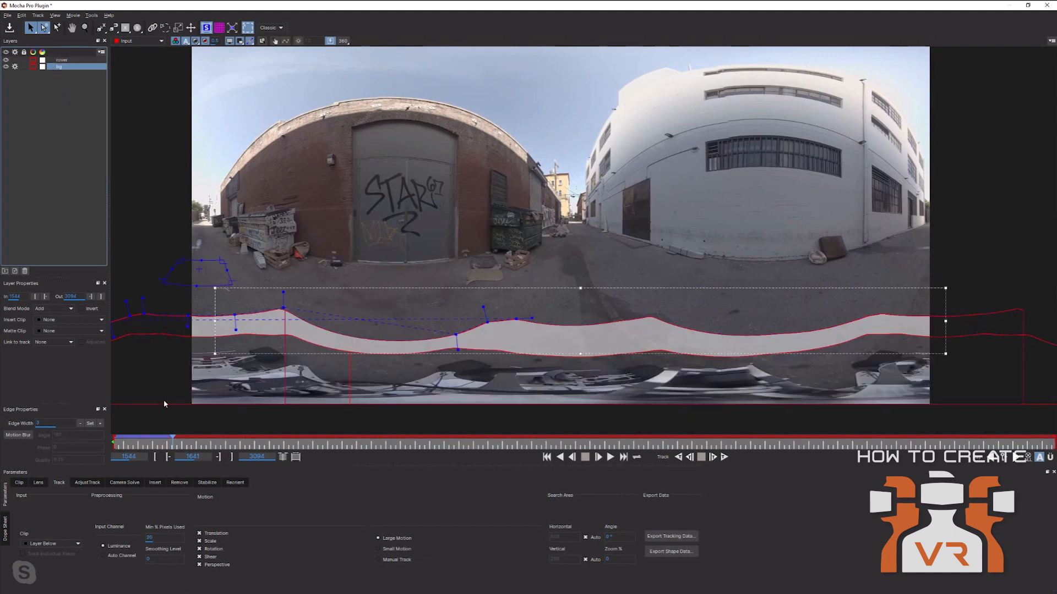
At frame 1629, switch off Shear and Perspective so the bg track uses only translation, scale and rotation.
drag(172, 441, 166, 444)
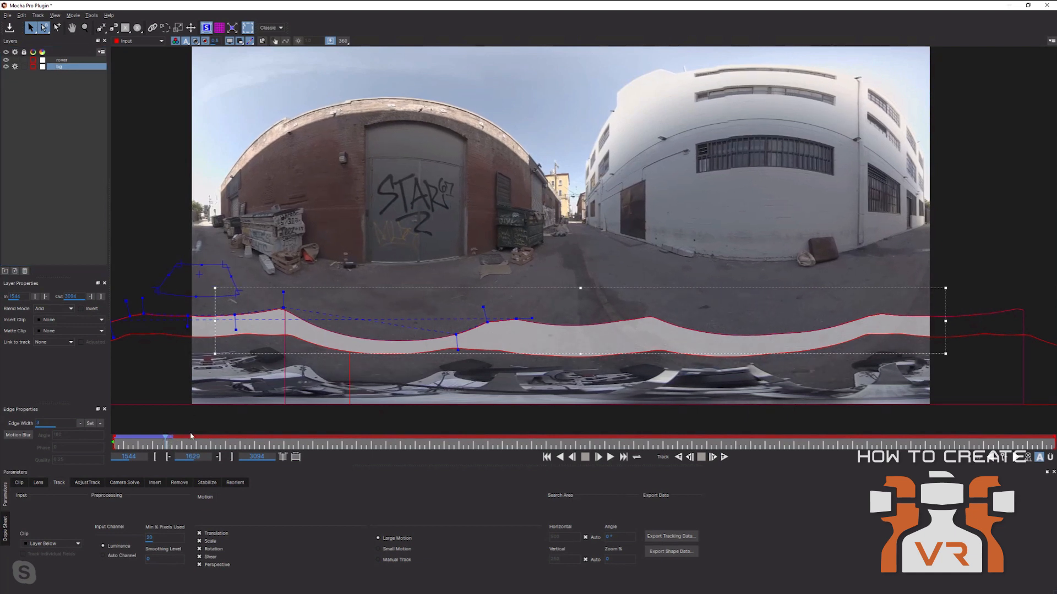
click(200, 557)
click(199, 565)
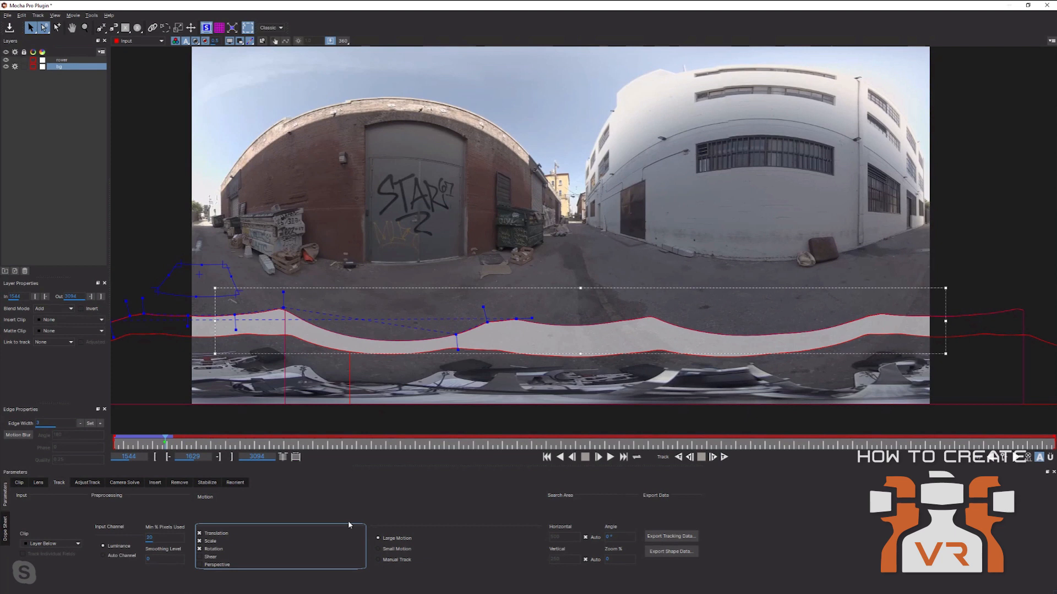
Re-enable Perspective and Shear, step back a few frames, and show the bg layer's magenta planar grid.
click(200, 565)
click(199, 557)
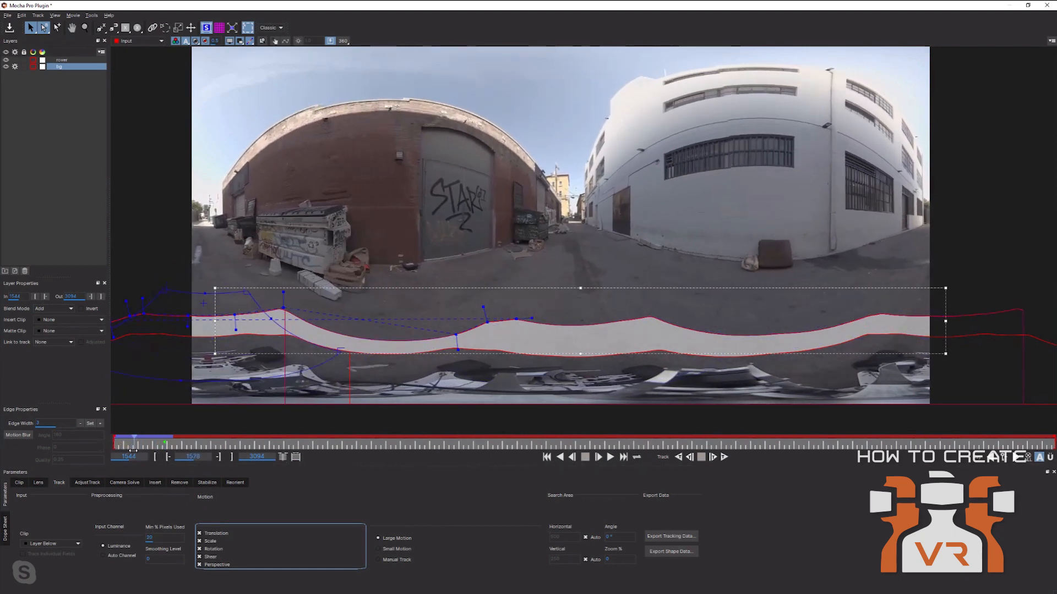
mouse_move(158, 456)
mouse_down()
mouse_move(165, 431)
mouse_move(130, 431)
mouse_move(150, 437)
mouse_up()
click(219, 28)
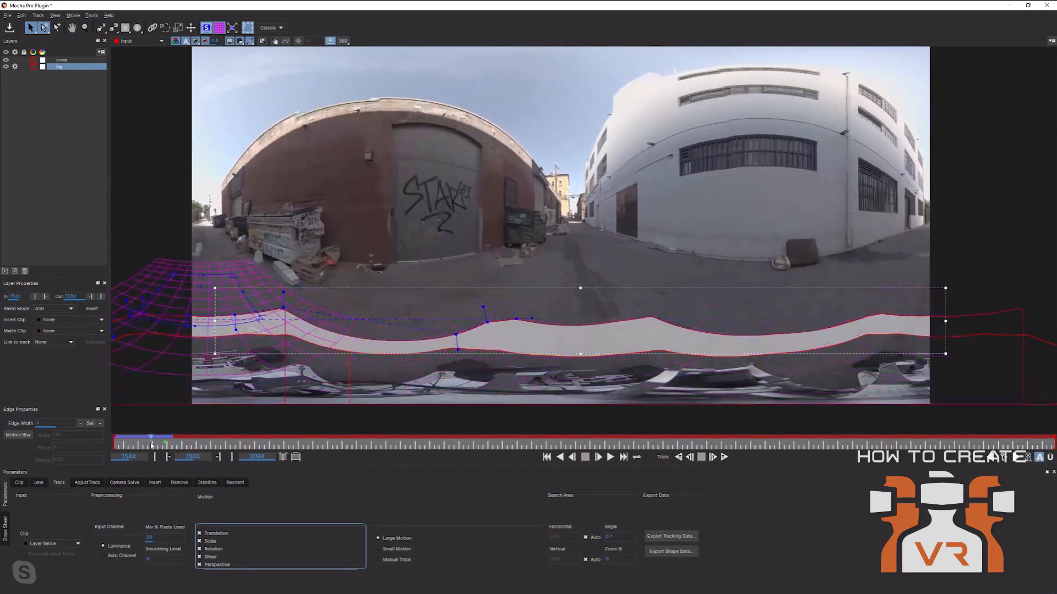
Show the rover layer's Remove settings at frame 1544, hiding overlays (Alt+5) and matte (Alt+2).
click(64, 60)
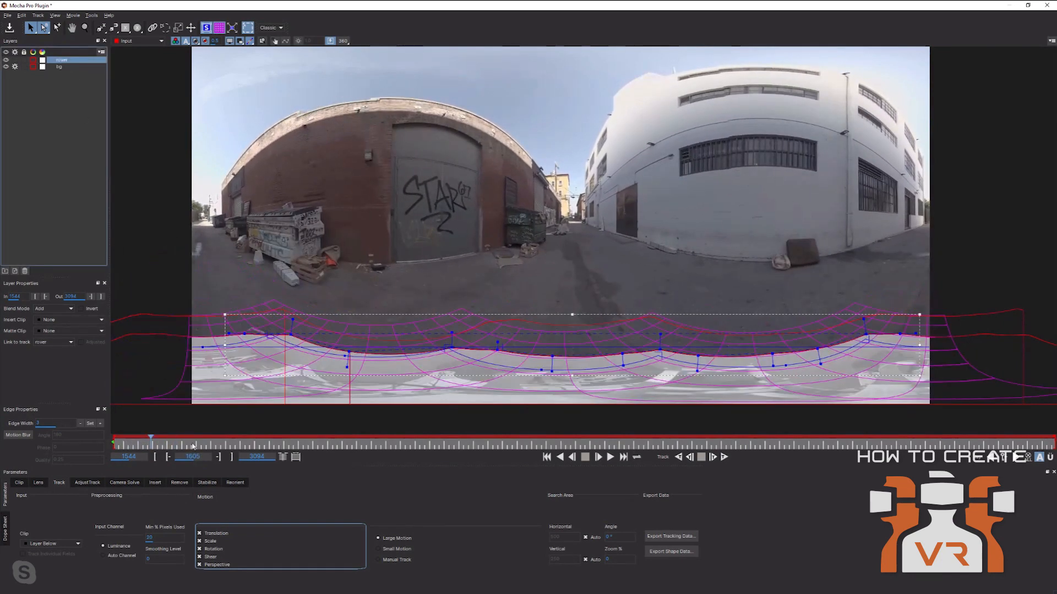
click(156, 483)
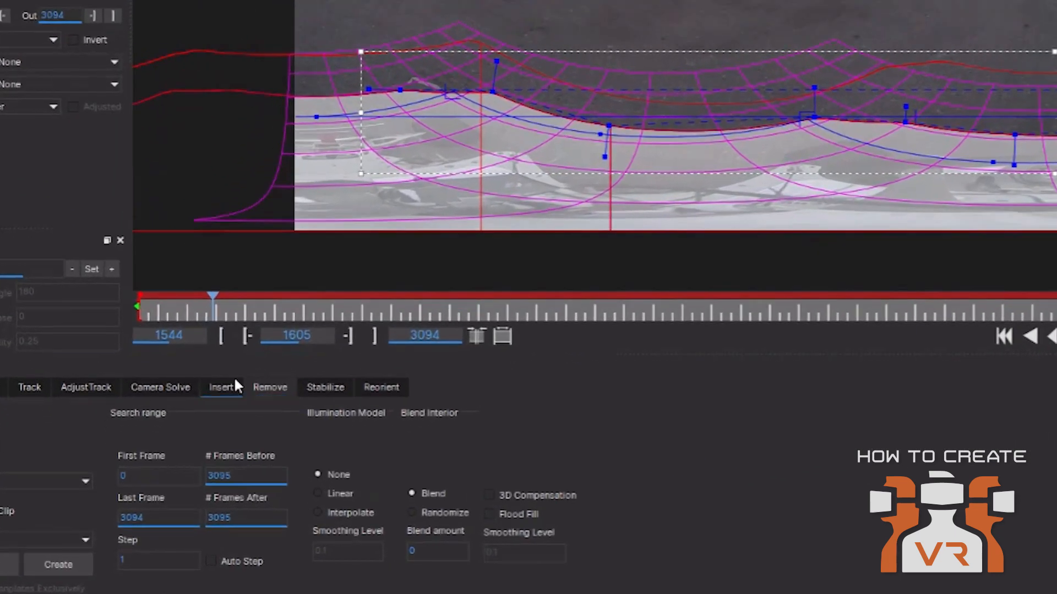
drag(212, 306, 139, 306)
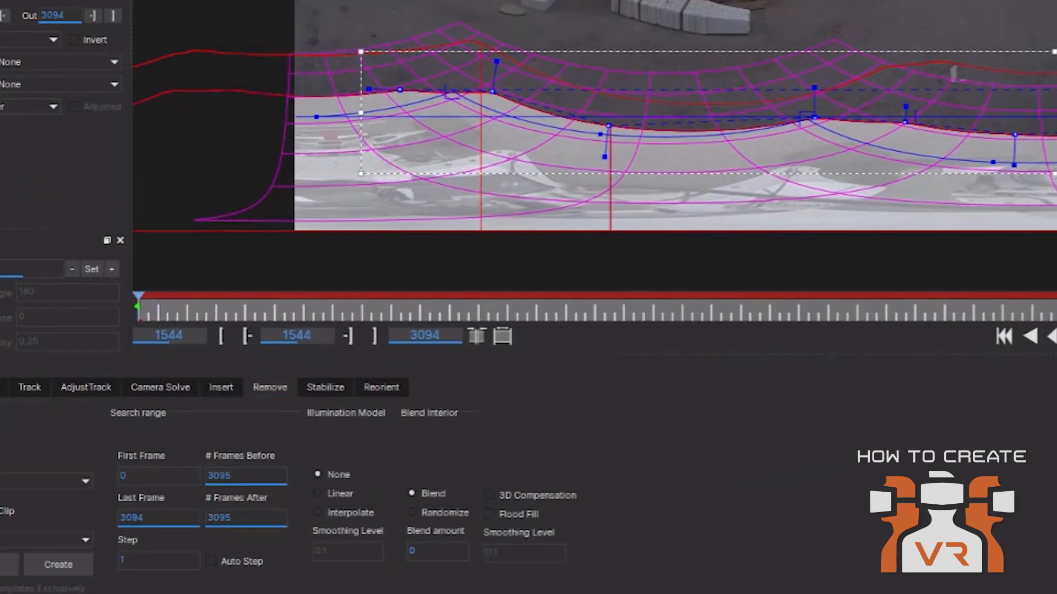
key(alt+5)
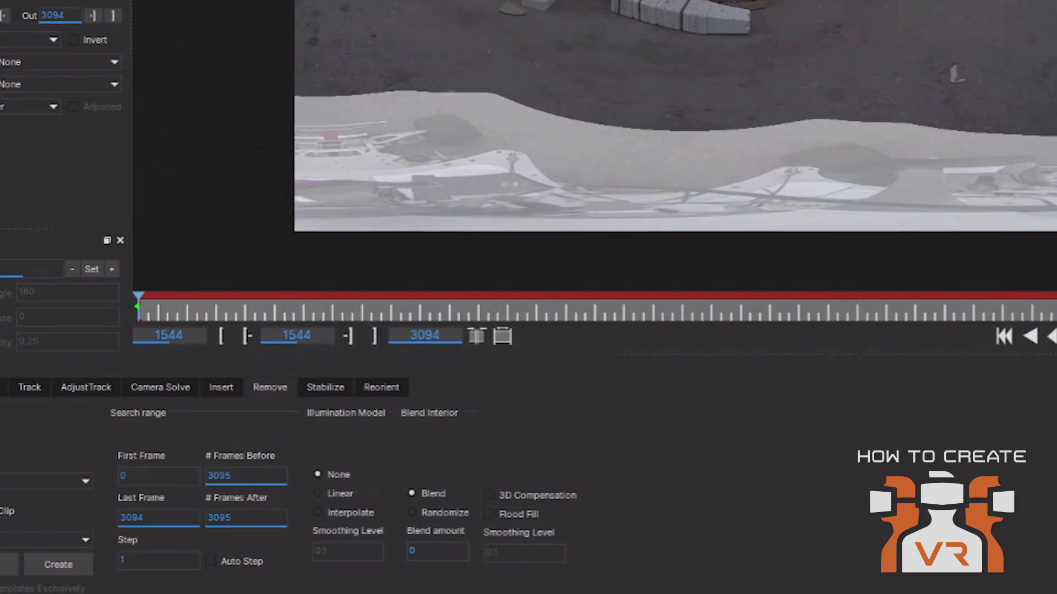
key(alt+2)
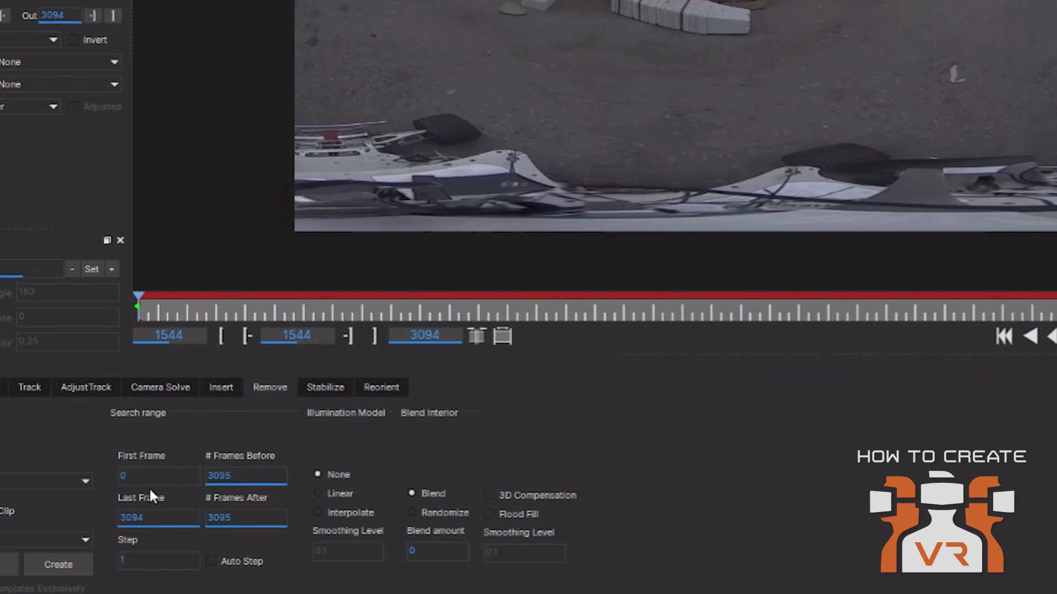
Set Last Frame to 1650, and # Frames Before and # Frames After to 100 each.
double_click(156, 511)
text(1650)
double_click(252, 474)
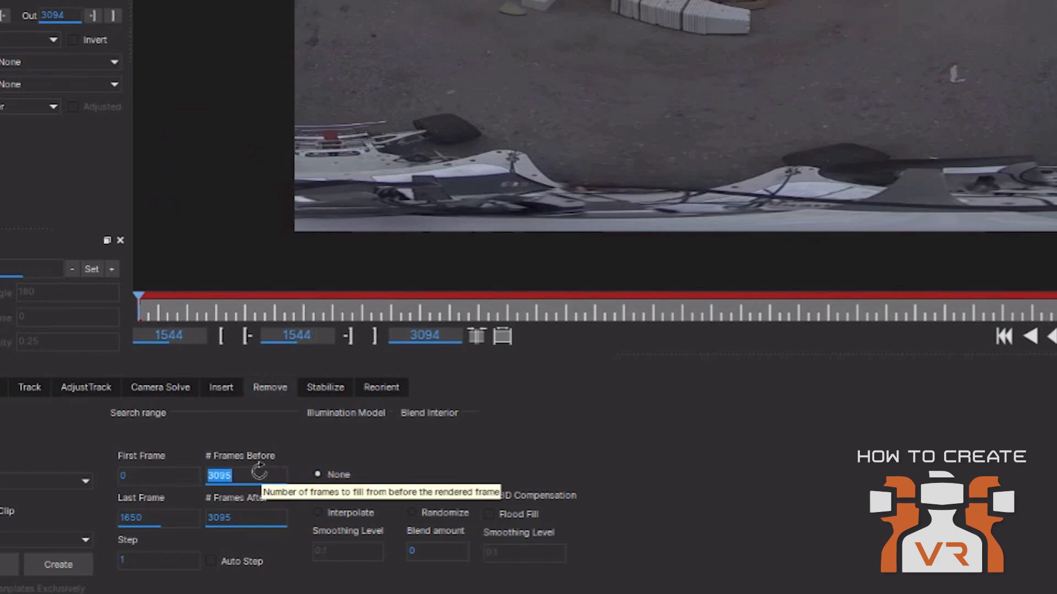
text(100)
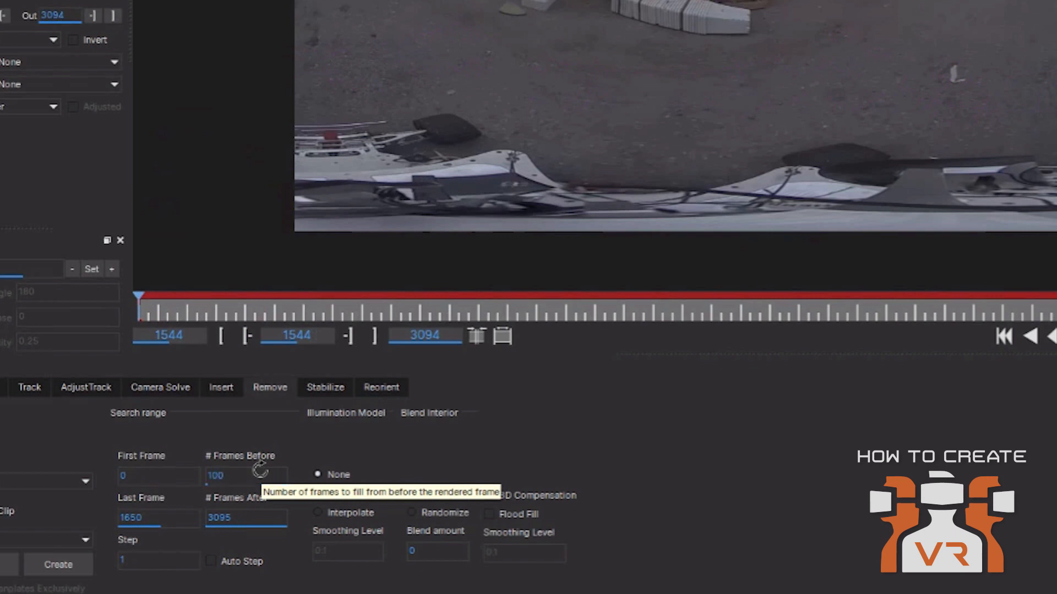
double_click(244, 519)
text(100)
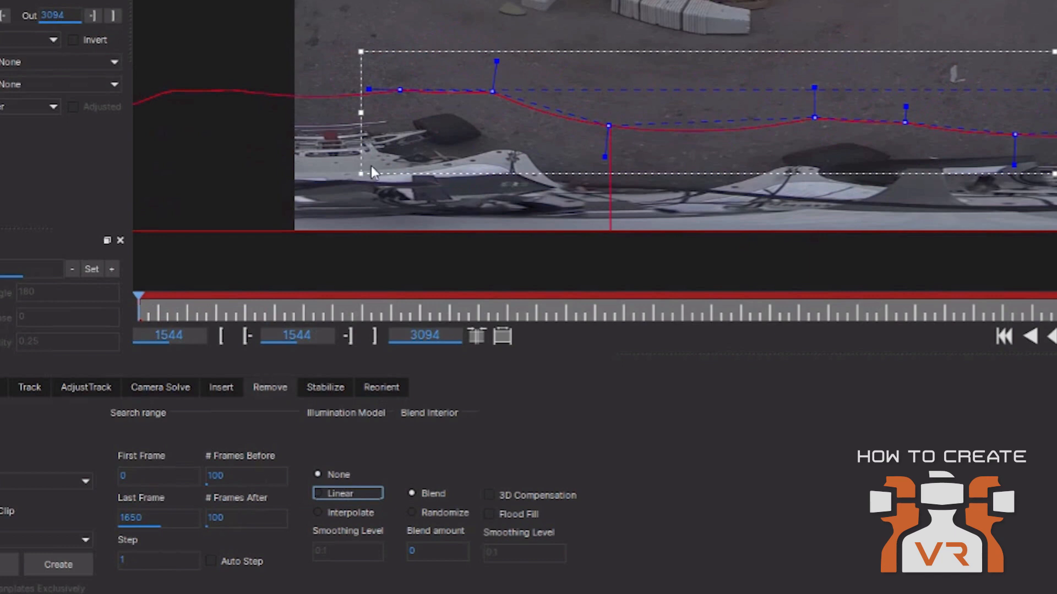
Choose the Interpolate illumination model after briefly trying Linear, and turn on Auto Step.
click(317, 514)
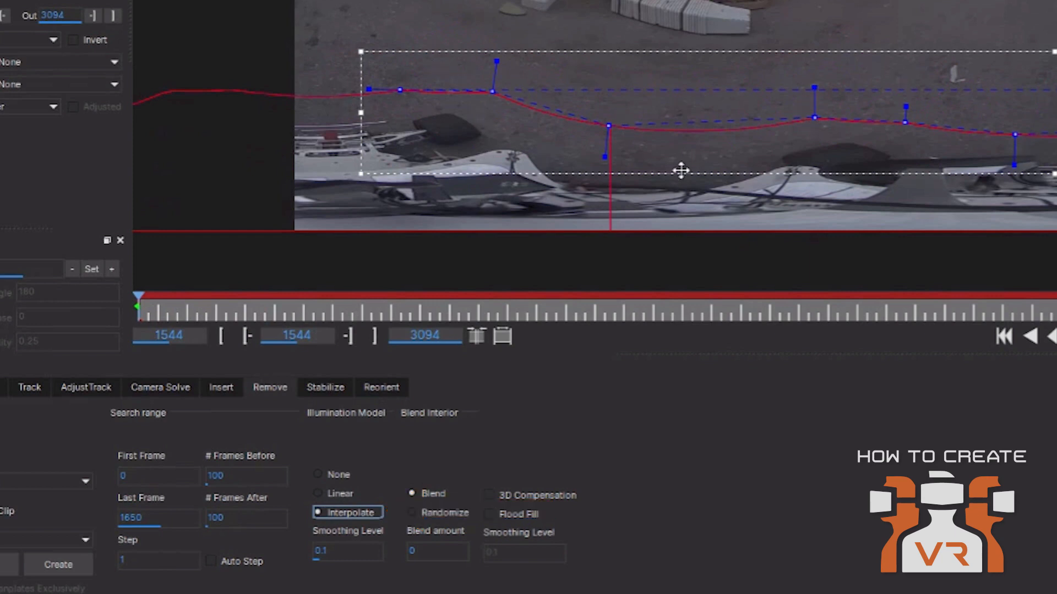
click(333, 494)
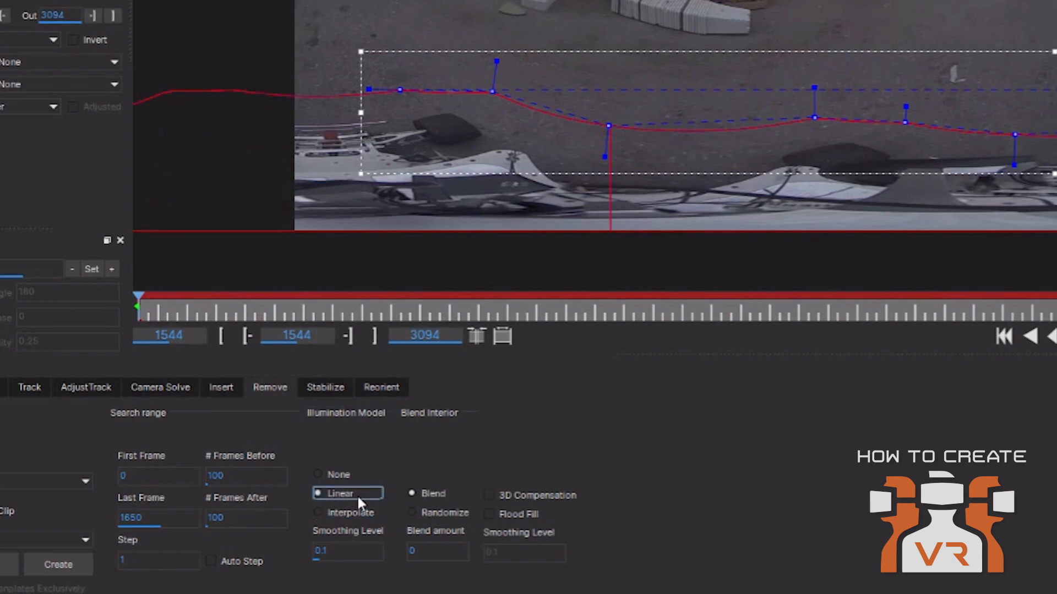
click(356, 512)
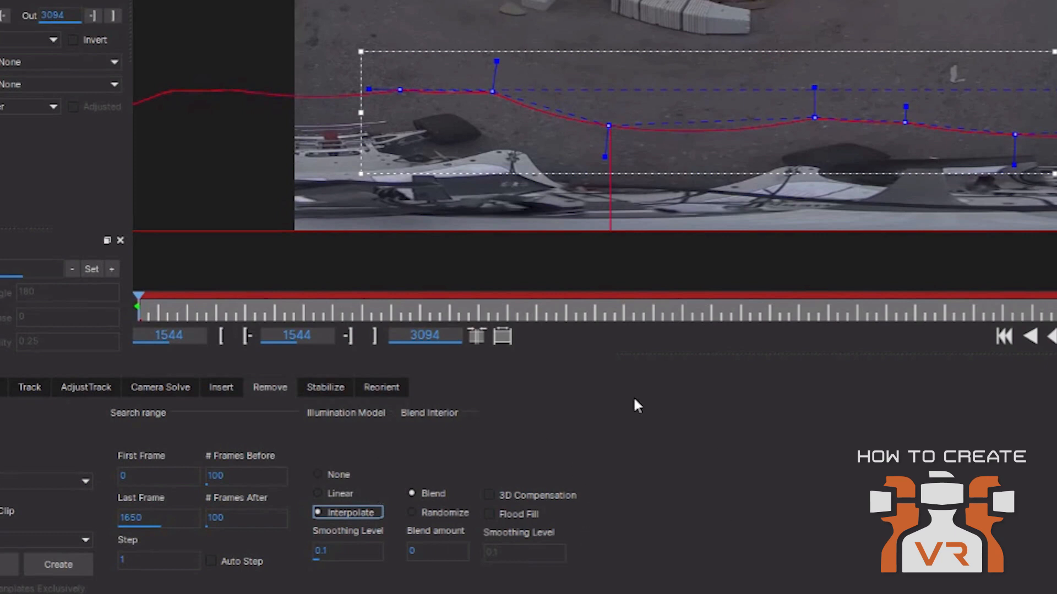
click(211, 560)
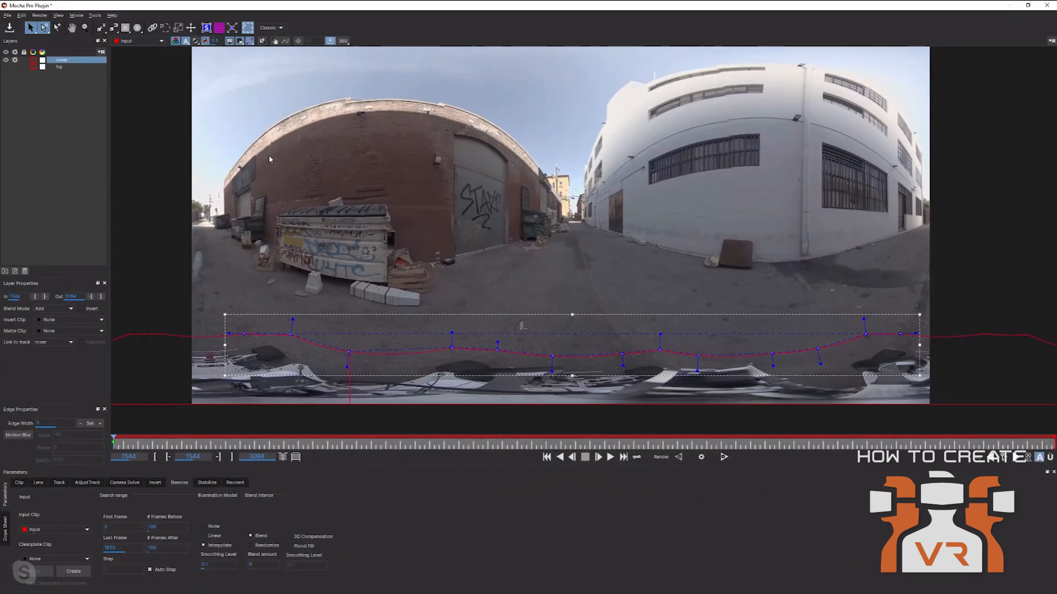
Render the Remove fill forward, then check the patched ground in 360 view with rover outlines hidden.
click(701, 457)
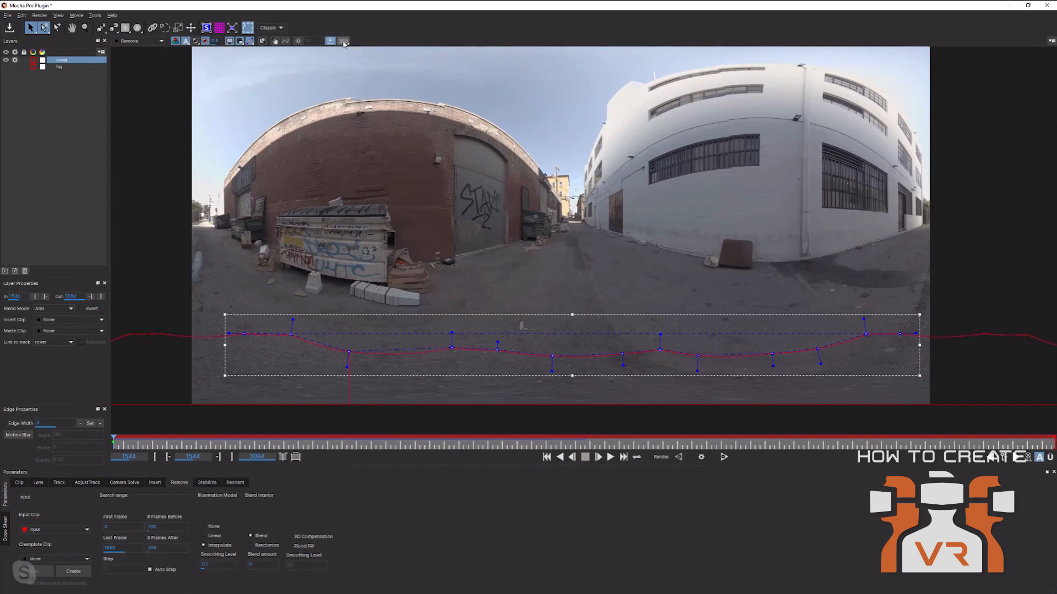
click(343, 40)
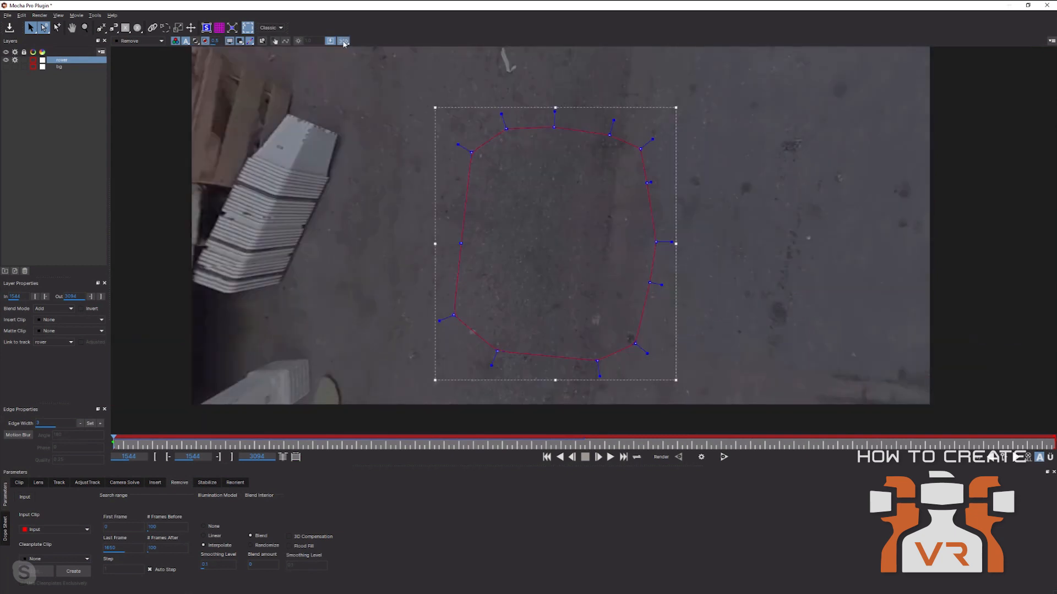
click(343, 41)
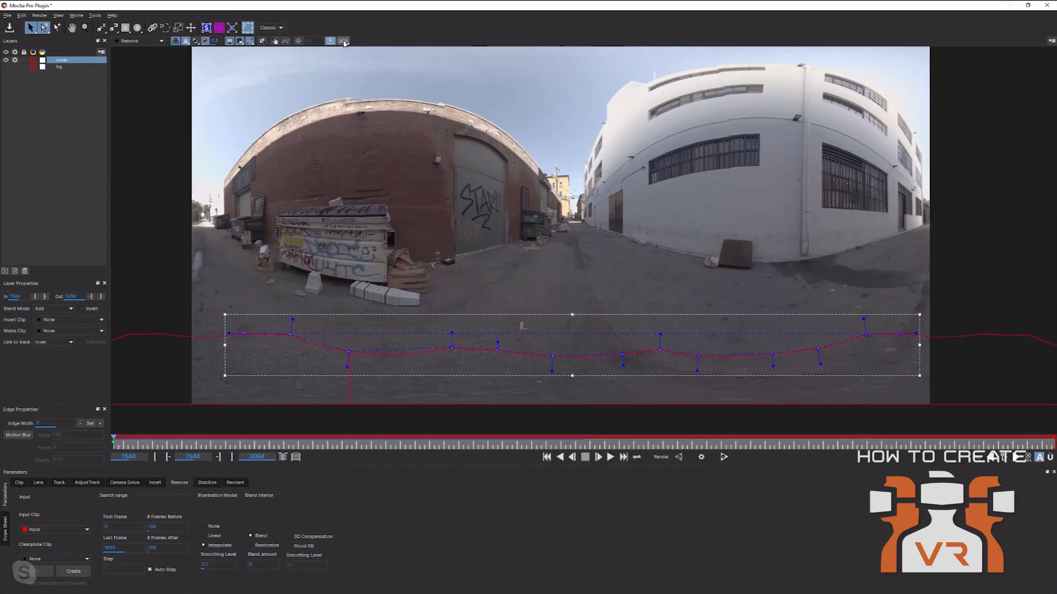
click(229, 41)
click(344, 42)
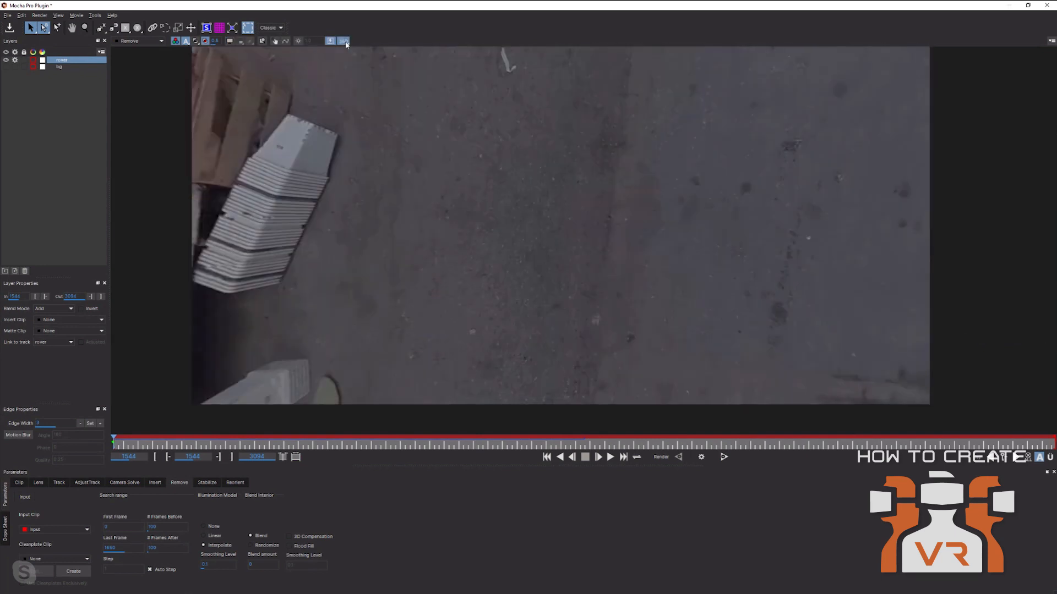
click(344, 41)
click(344, 41)
click(344, 42)
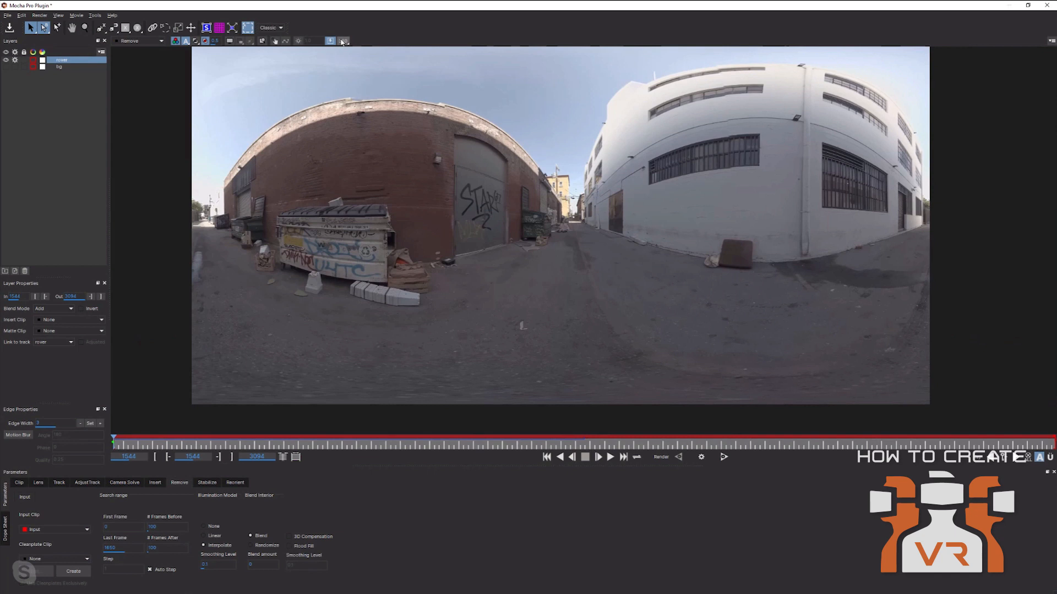
Inspect the patched ground in 360 with the rover outline shown, then return to frame 1544.
click(343, 41)
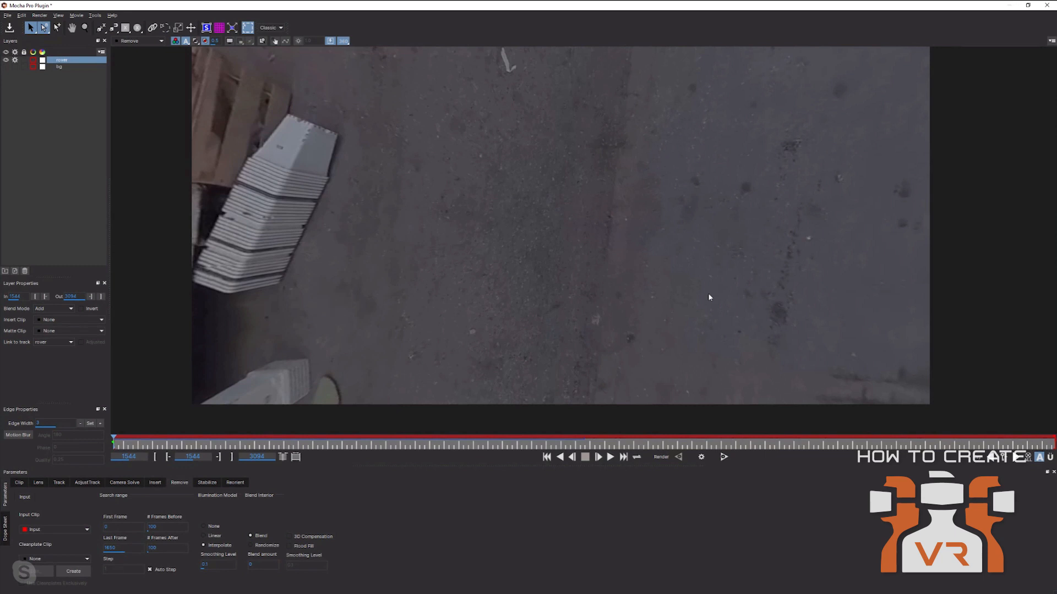
click(228, 42)
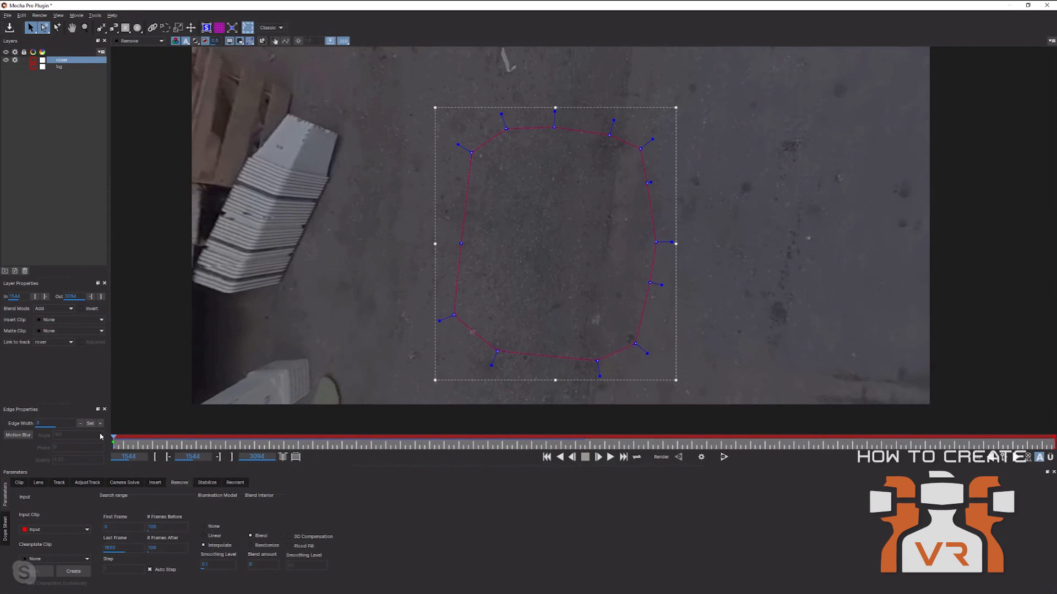
click(116, 442)
drag(116, 441, 103, 440)
Save the Mocha project and close Mocha to return to After Effects.
click(7, 15)
click(10, 46)
click(1044, 7)
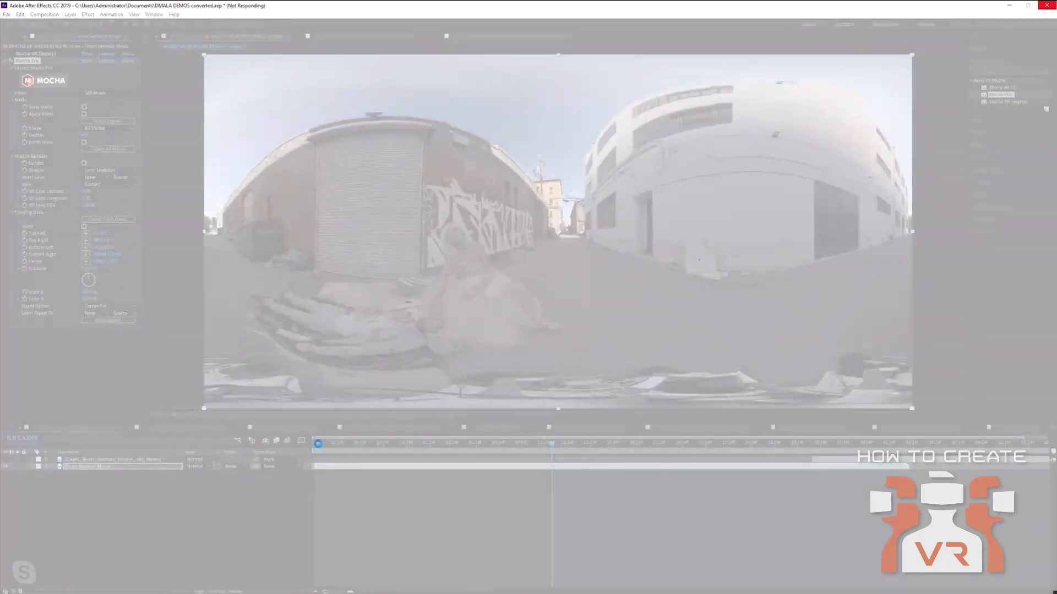
Near the composition start, set the Mocha Pro effect's render Module to Remove with Render on.
drag(318, 443, 288, 451)
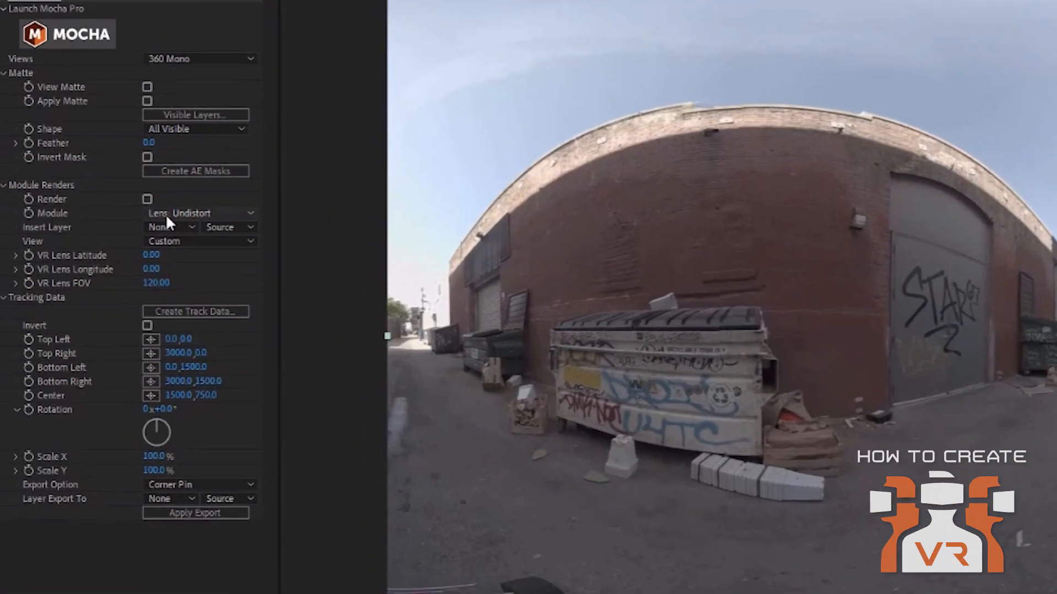
click(93, 170)
click(97, 196)
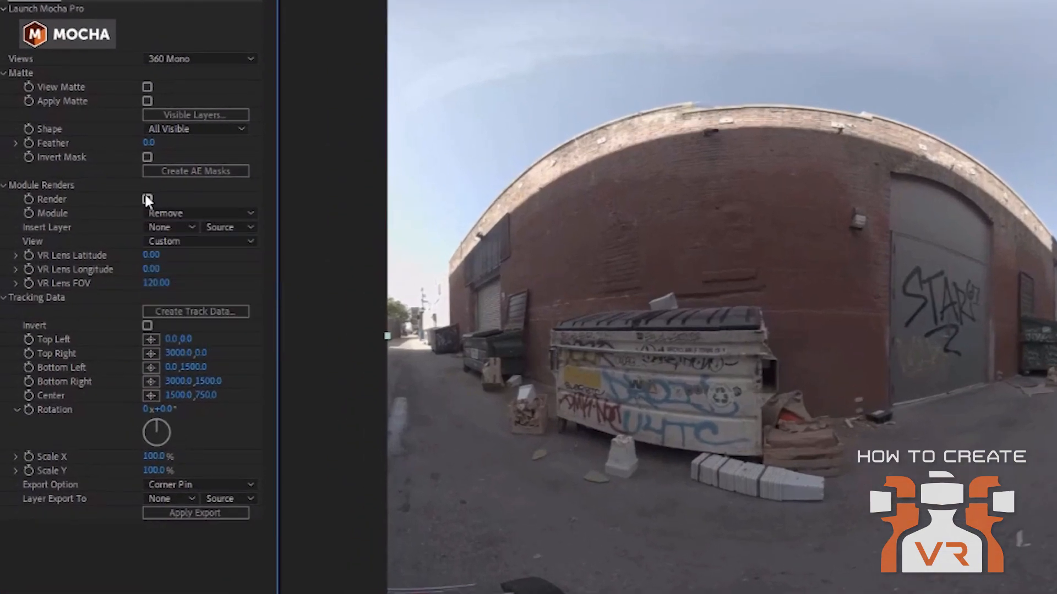
click(160, 213)
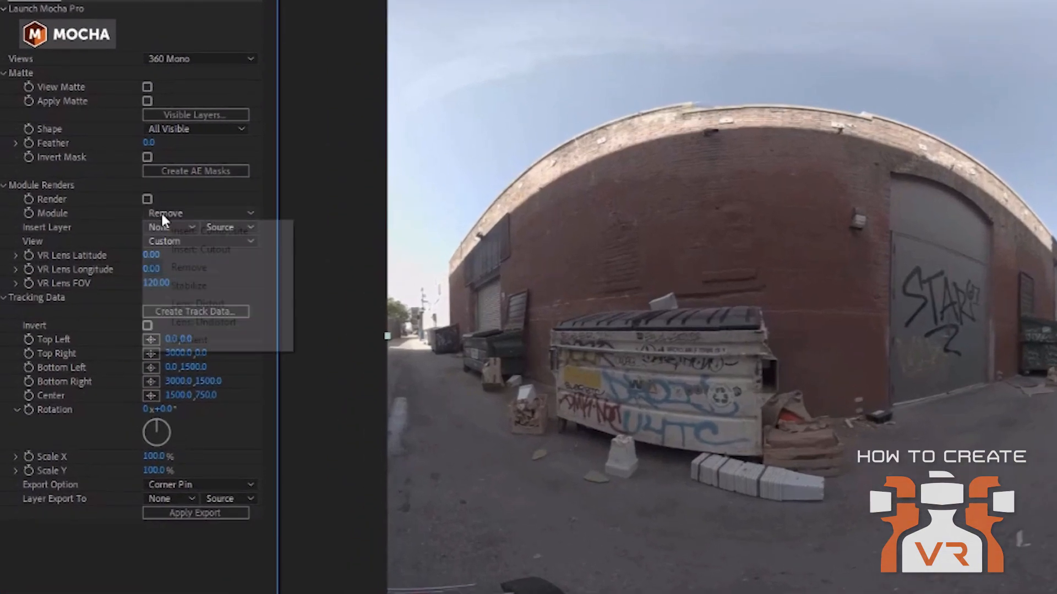
click(189, 267)
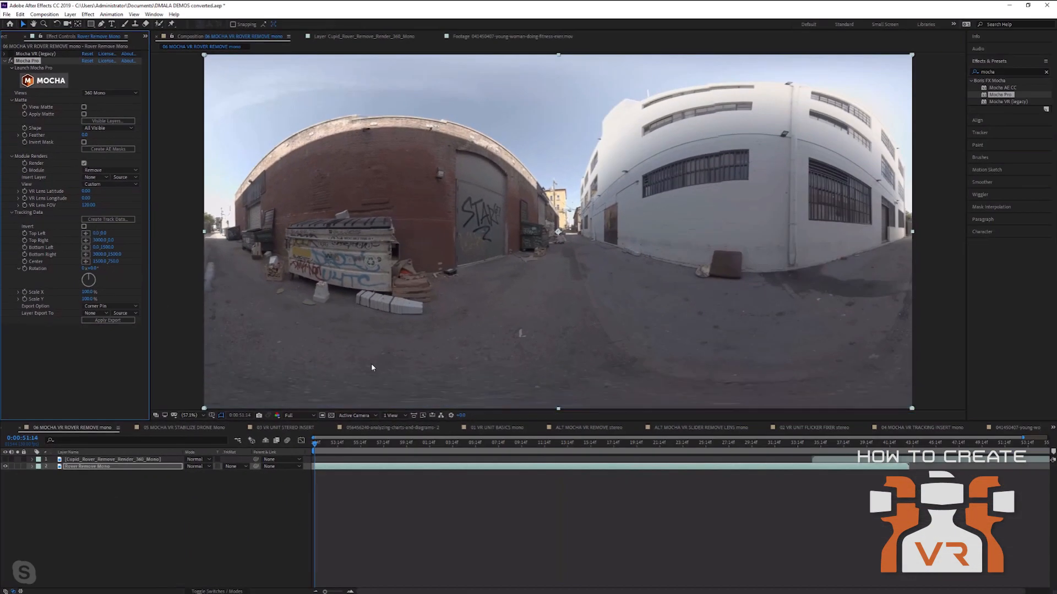
click(533, 499)
key(space)
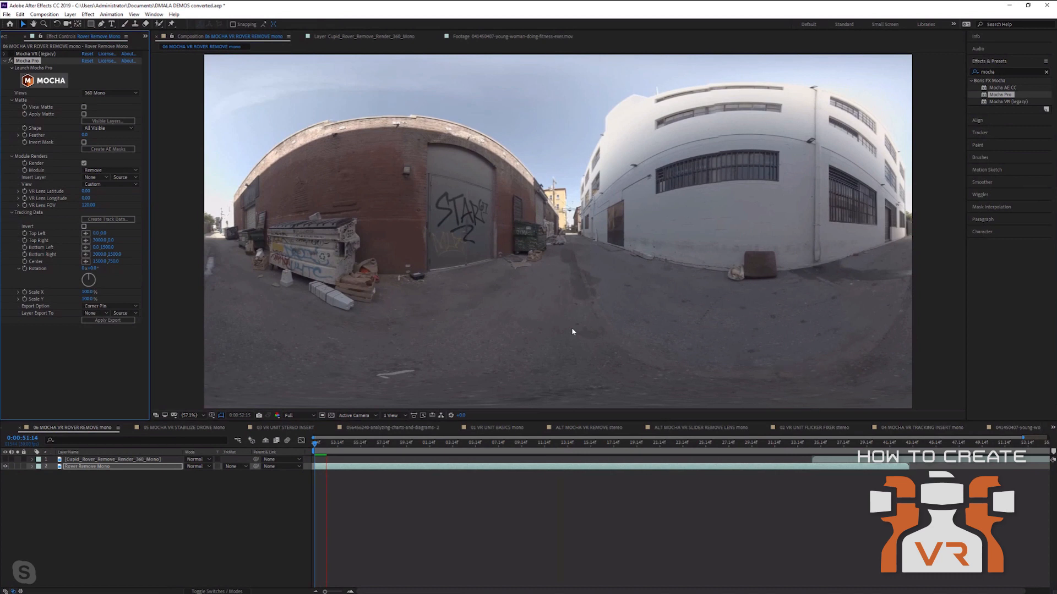
key(space)
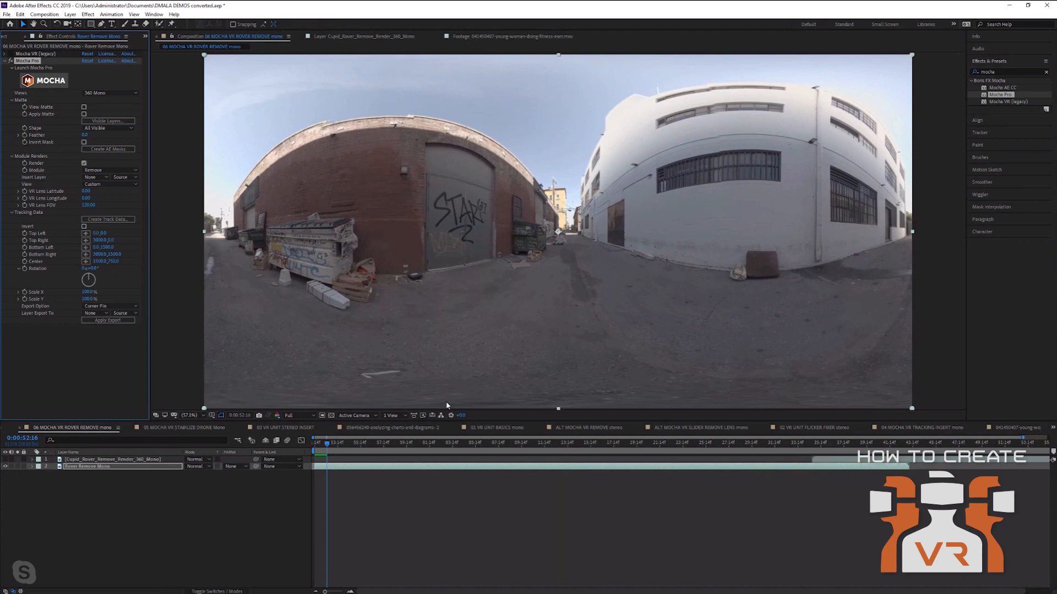
Reopen Mocha Pro and cancel a Save Project As without making a new copy.
click(45, 84)
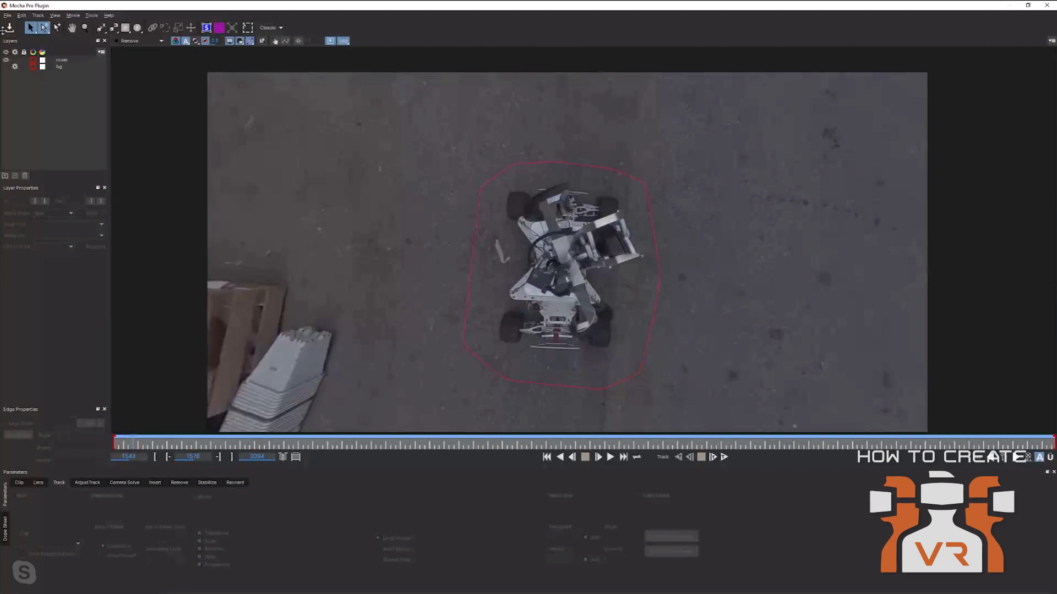
click(8, 14)
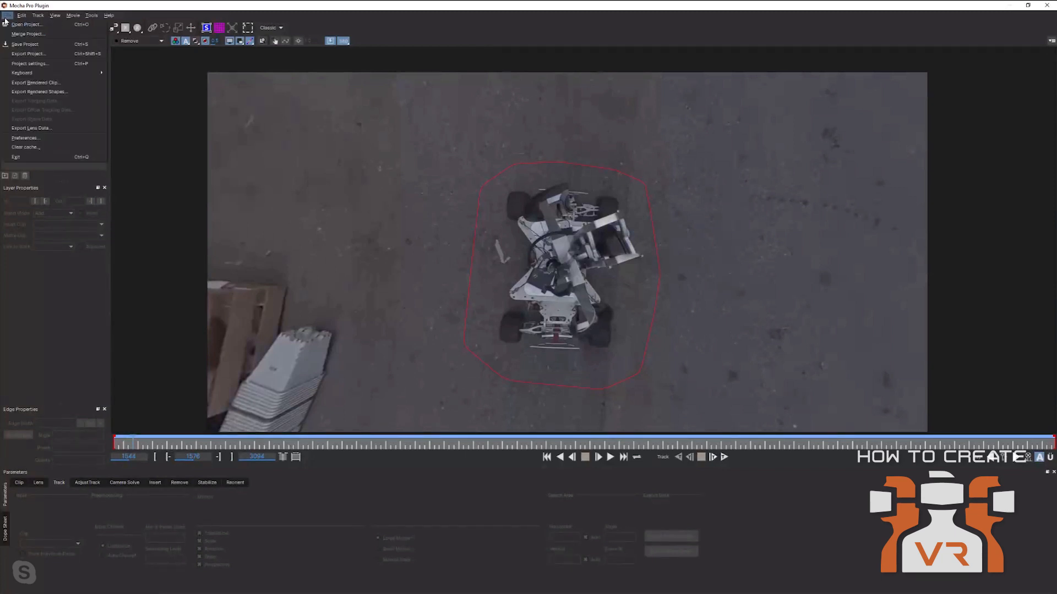
click(15, 54)
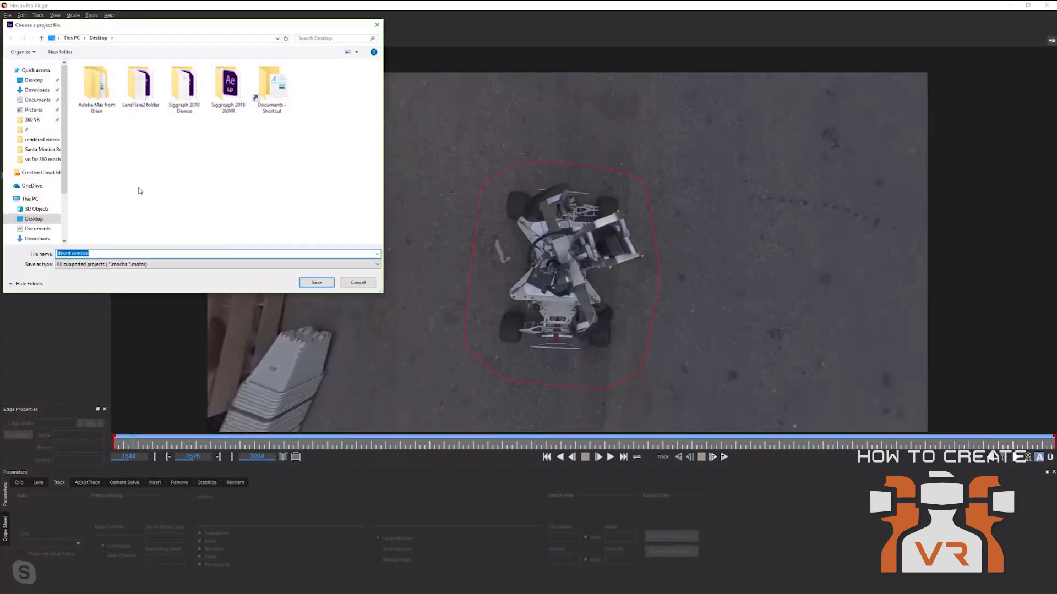
click(354, 284)
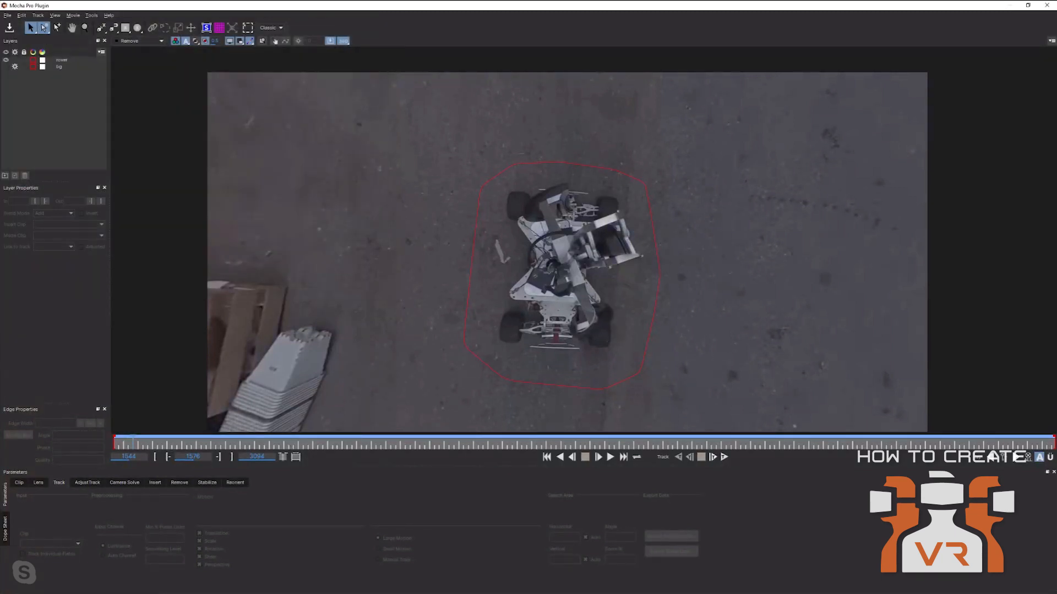
Close Mocha and save the After Effects project.
click(1047, 6)
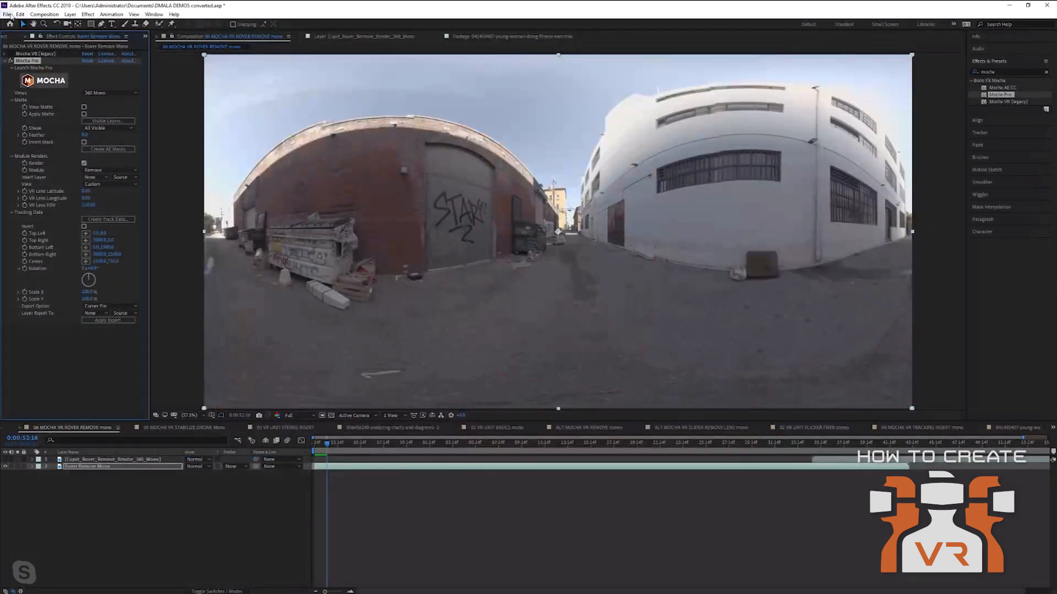
click(7, 14)
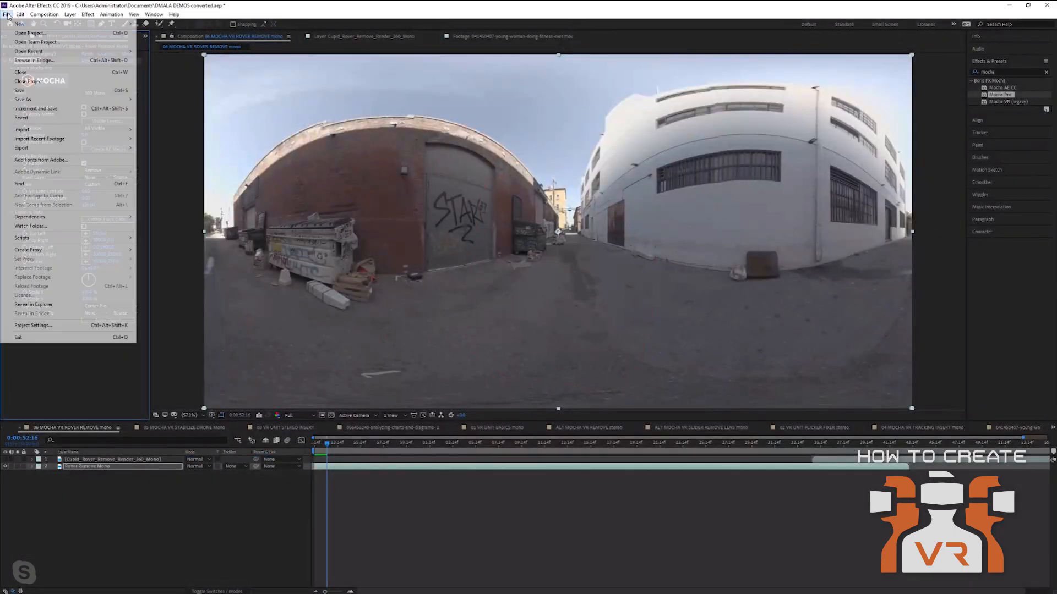
click(18, 90)
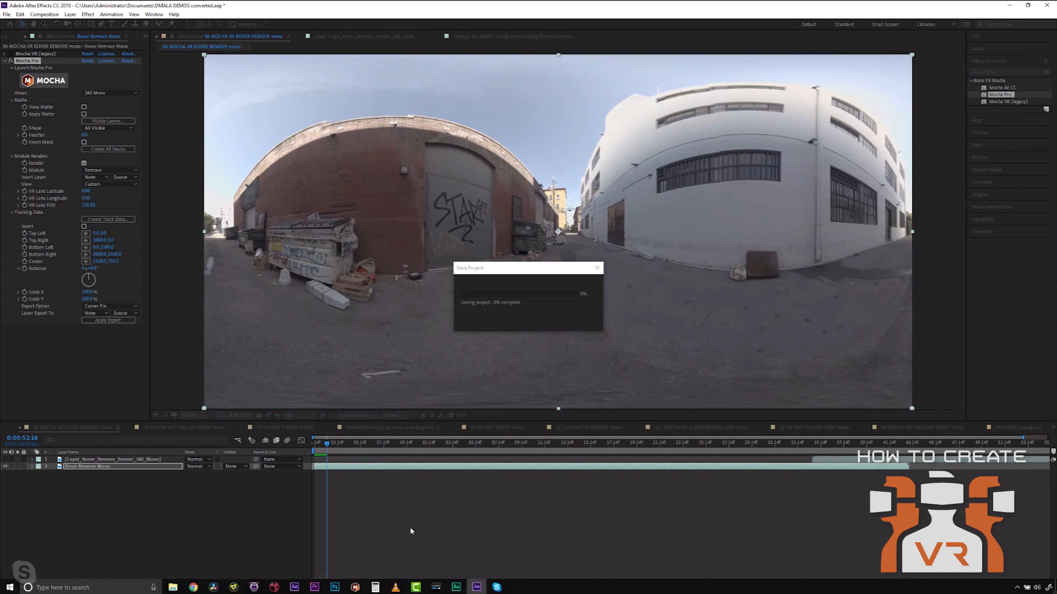